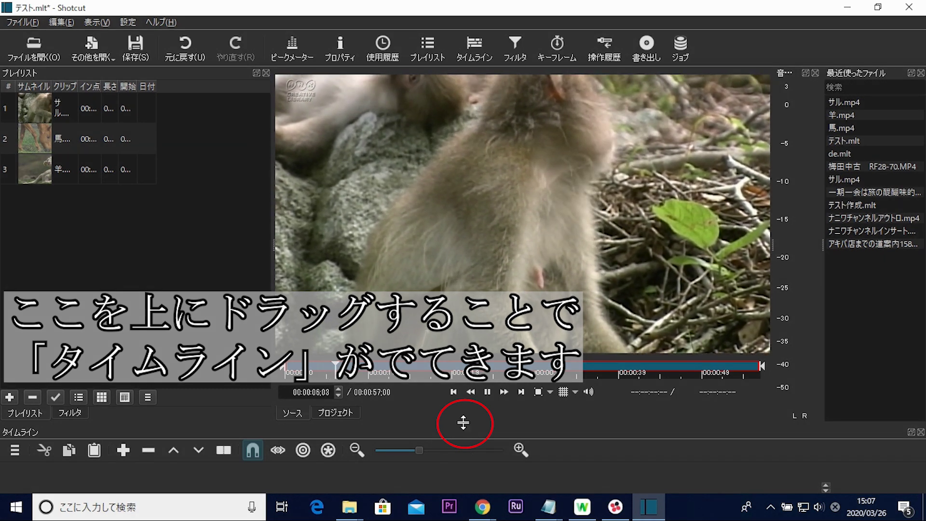
- Enlarge the timeline area, place サル.mp4, 馬.mp4 and 羊.mp4 in sequence on track V1, and scrub through them
{"action": "left_click_drag", "start_coordinate": [464, 422], "coordinate": [466, 288]}
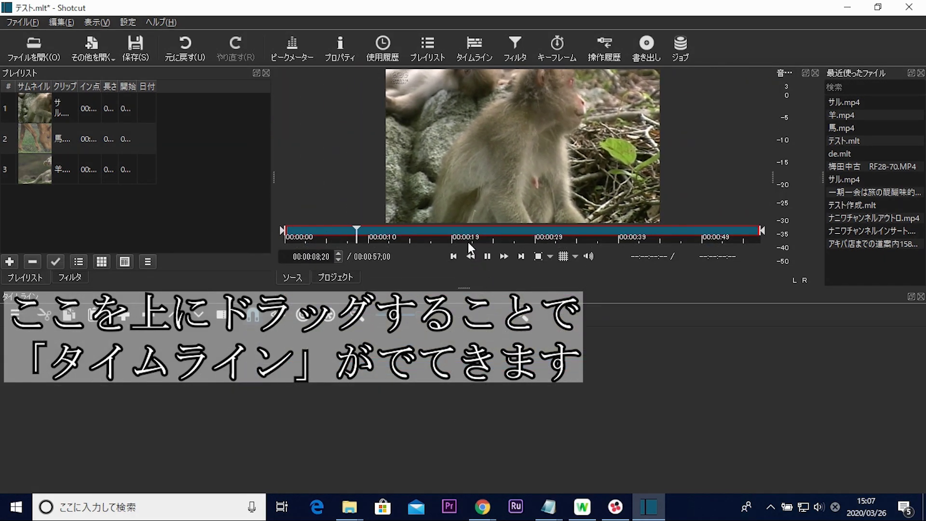
{"action": "left_click", "coordinate": [488, 256]}
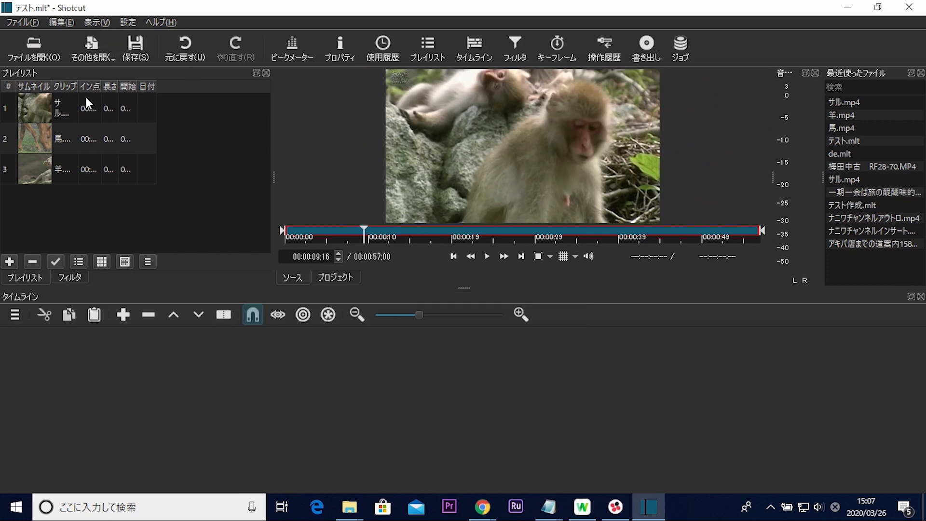
{"action": "left_click_drag", "start_coordinate": [85, 95], "coordinate": [72, 344]}
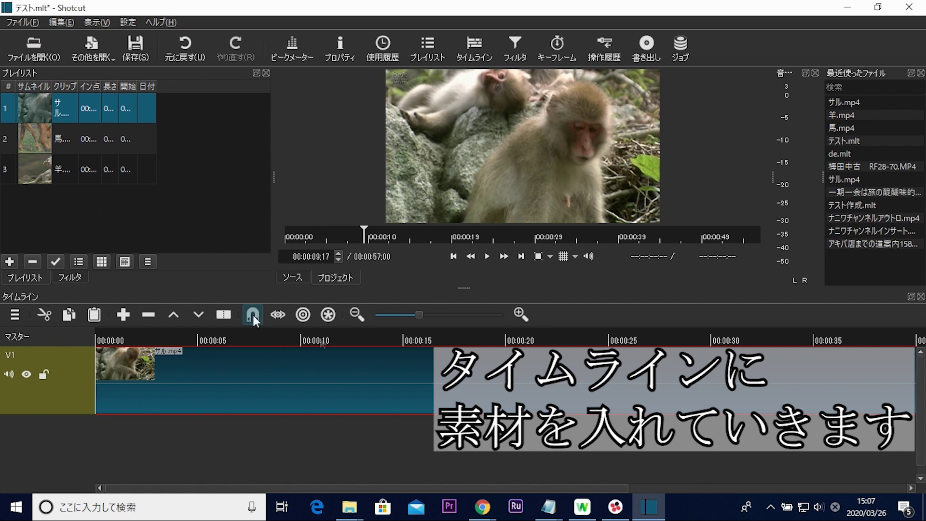
{"action": "left_click_drag", "start_coordinate": [407, 314], "coordinate": [395, 313]}
{"action": "left_click_drag", "start_coordinate": [96, 140], "coordinate": [144, 378]}
{"action": "left_click_drag", "start_coordinate": [78, 176], "coordinate": [419, 378]}
{"action": "left_click_drag", "start_coordinate": [129, 334], "coordinate": [171, 331]}
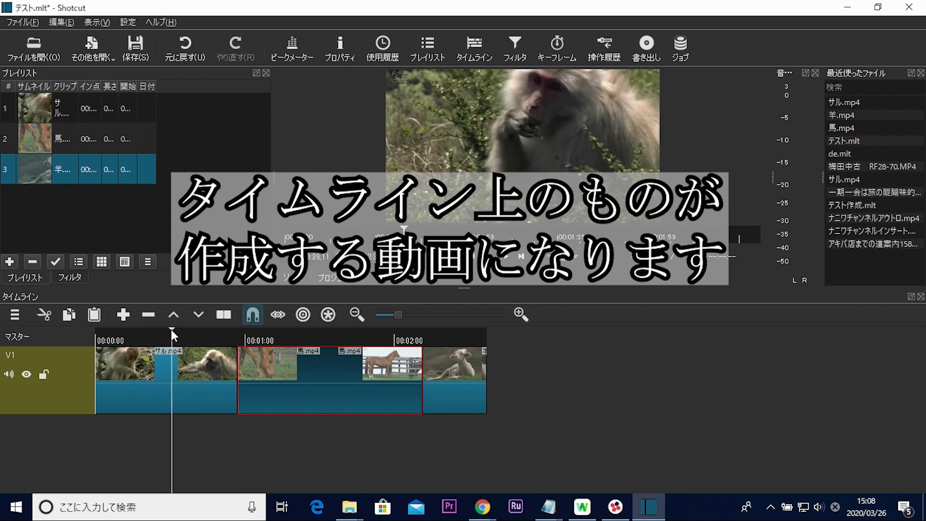
{"action": "mouse_move", "coordinate": [378, 230]}
{"action": "left_mouse_down"}
{"action": "mouse_move", "coordinate": [534, 230]}
{"action": "mouse_move", "coordinate": [440, 229]}
{"action": "left_mouse_up"}
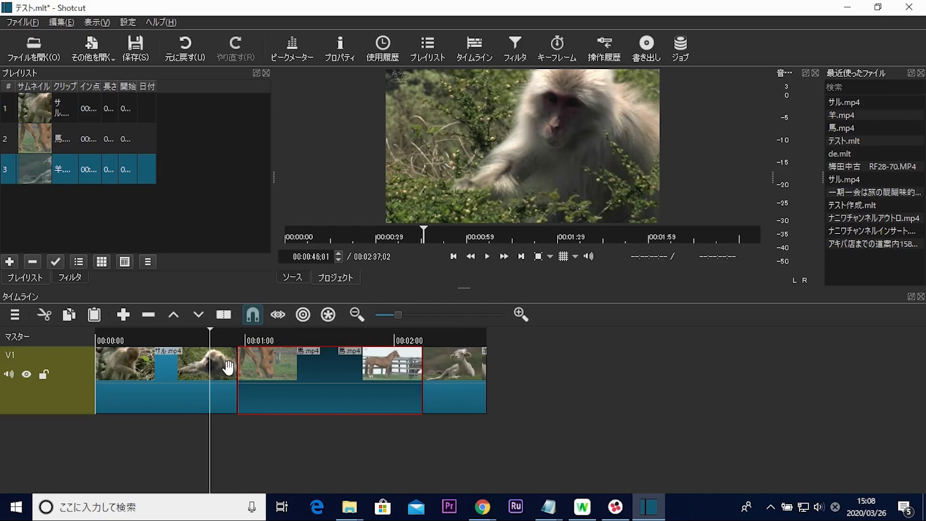
- Trim the end and start of the サル.mp4 clip on V1 and close the gap by moving 馬.mp4 against it
{"action": "left_click_drag", "start_coordinate": [235, 369], "coordinate": [195, 370]}
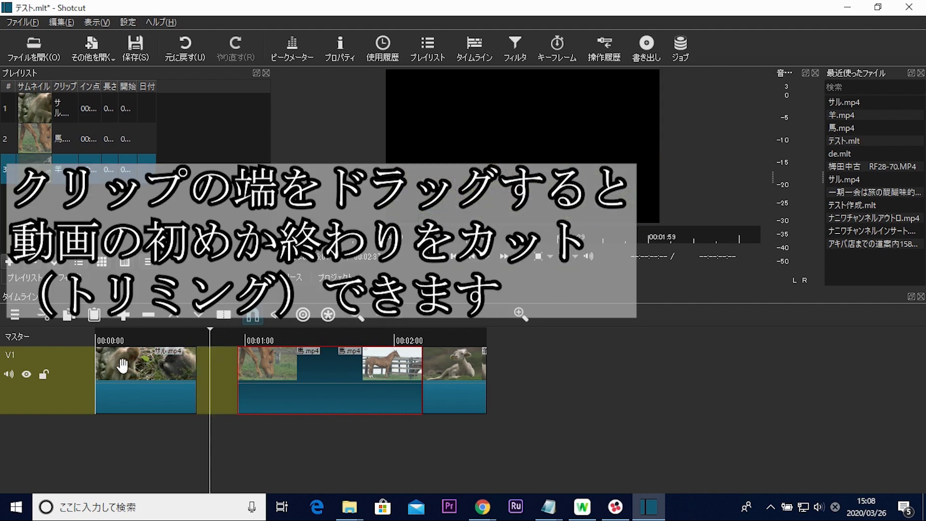
{"action": "left_click_drag", "start_coordinate": [97, 381], "coordinate": [123, 386]}
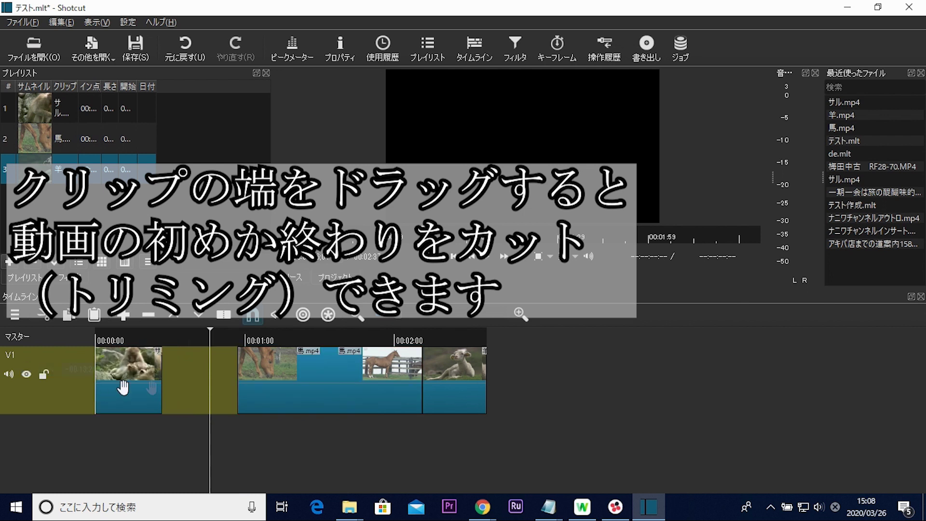
{"action": "left_click_drag", "start_coordinate": [239, 386], "coordinate": [150, 385]}
- Split 馬.mp4 at 00:01:04;29 and place the 羊.mp4 clip between its two parts without gaps
{"action": "left_click_drag", "start_coordinate": [202, 329], "coordinate": [258, 338]}
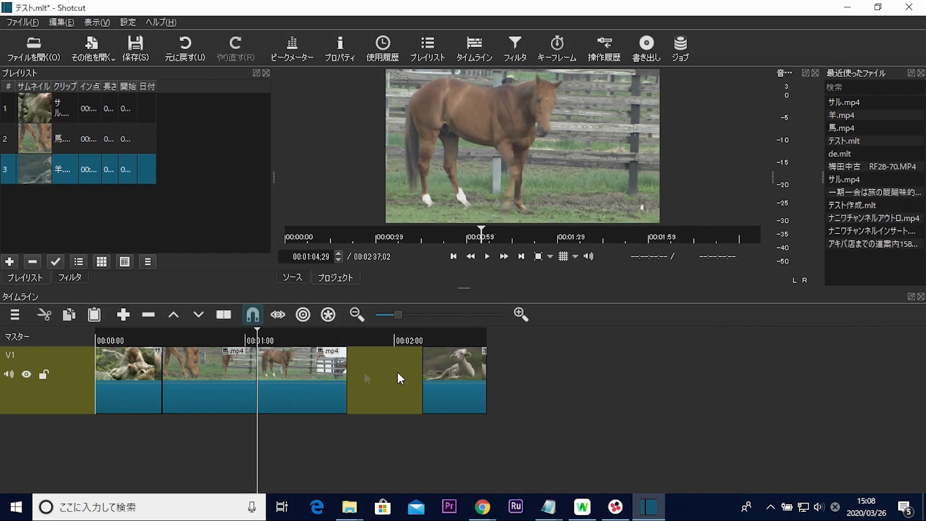
{"action": "left_click_drag", "start_coordinate": [307, 373], "coordinate": [533, 374]}
{"action": "left_click_drag", "start_coordinate": [459, 378], "coordinate": [212, 386]}
{"action": "left_click_drag", "start_coordinate": [288, 336], "coordinate": [124, 346]}
- Add the カラーコレクション video filter to the 羊.mp4 clip with the playhead at 00:01:16;20
{"action": "left_click", "coordinate": [288, 331]}
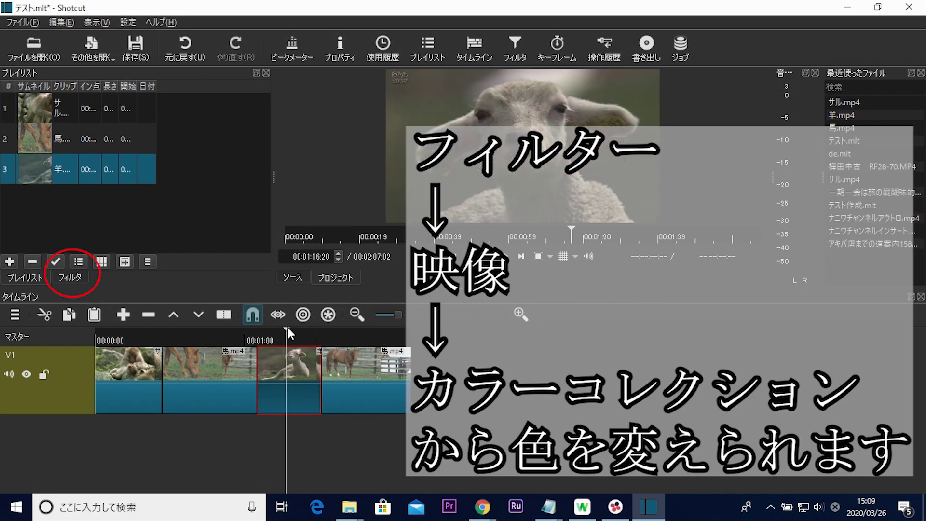
{"action": "left_click", "coordinate": [77, 278]}
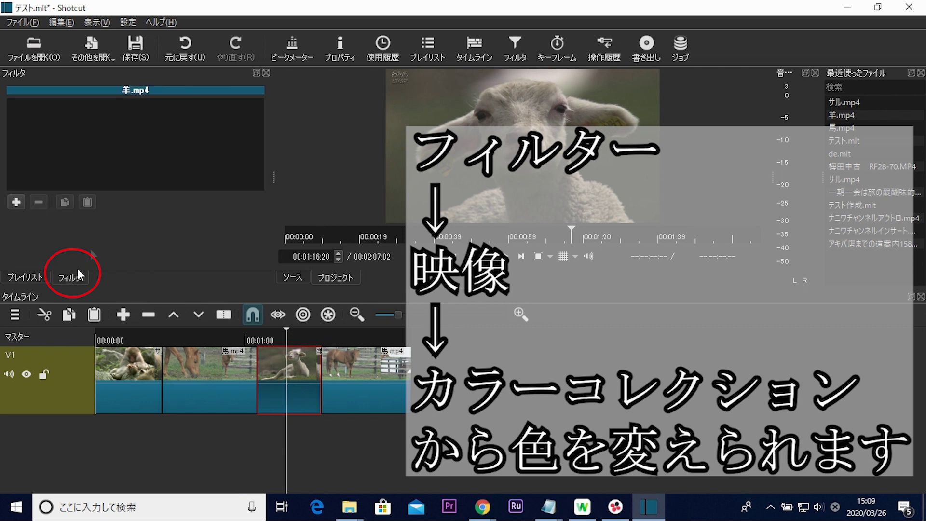
{"action": "left_click", "coordinate": [15, 203]}
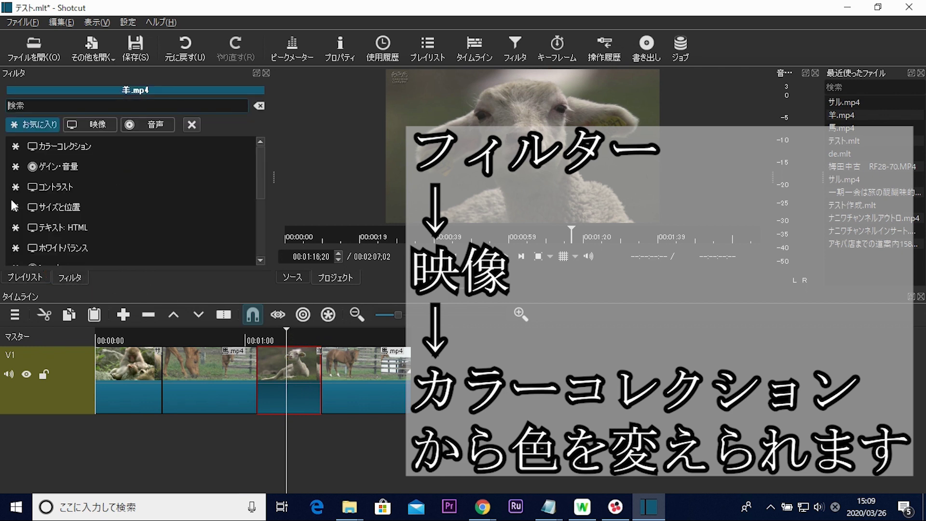
{"action": "left_click", "coordinate": [95, 124]}
{"action": "scroll", "coordinate": [157, 164], "scroll_direction": "down", "scroll_amount": 5}
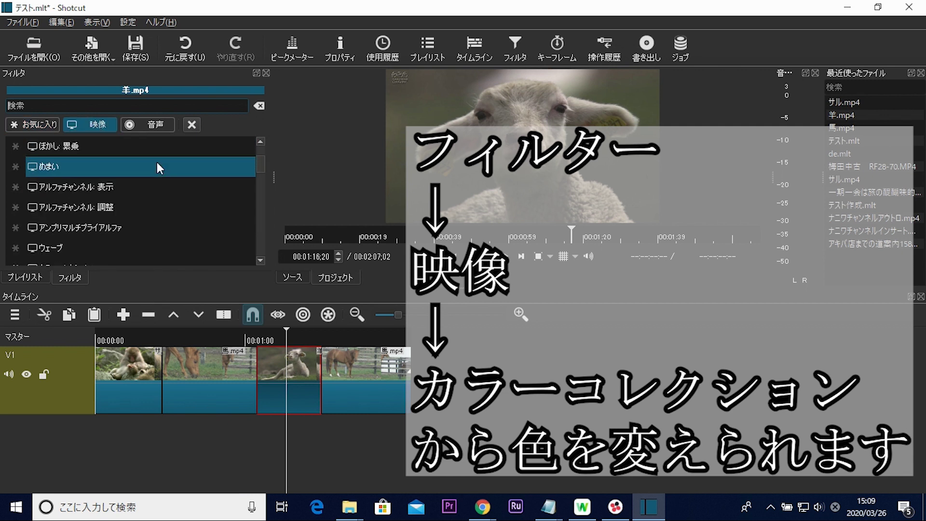
{"action": "scroll", "coordinate": [158, 167], "scroll_direction": "down", "scroll_amount": 8}
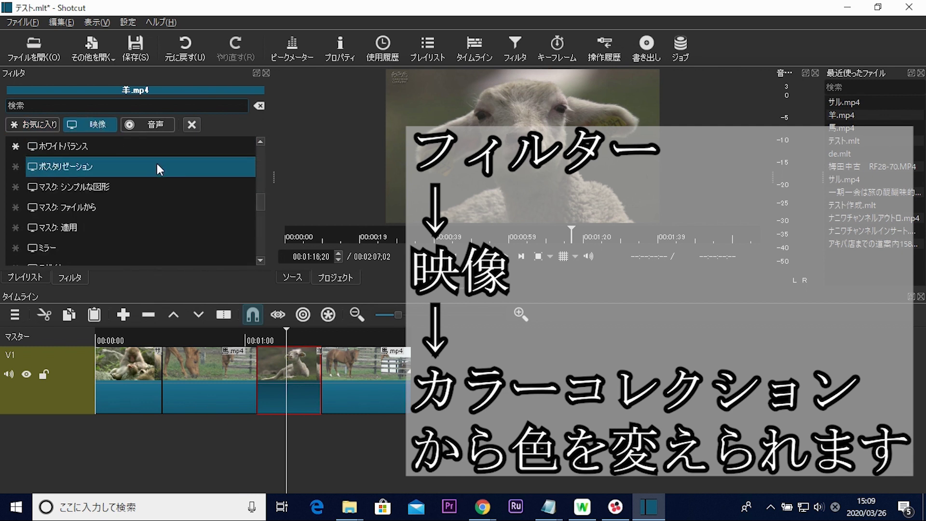
{"action": "scroll", "coordinate": [157, 164], "scroll_direction": "down", "scroll_amount": 10}
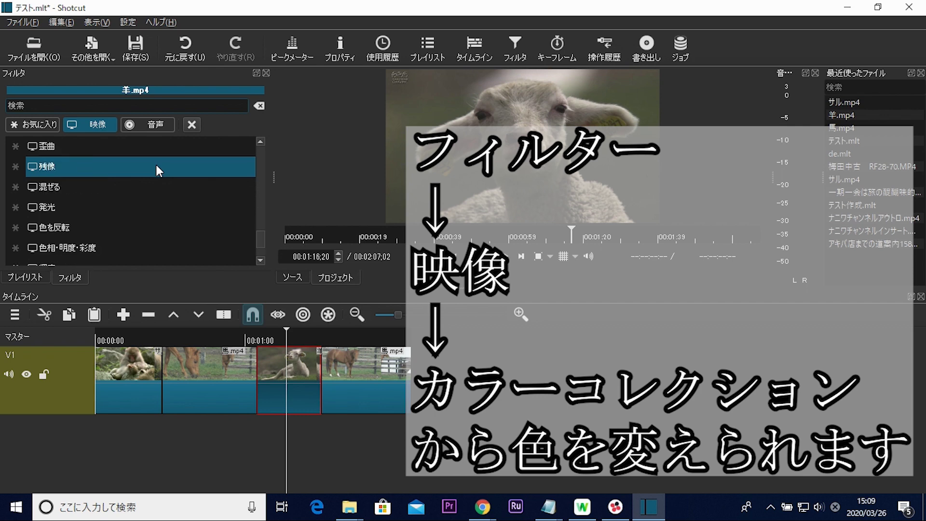
{"action": "scroll", "coordinate": [156, 164], "scroll_direction": "up", "scroll_amount": 15}
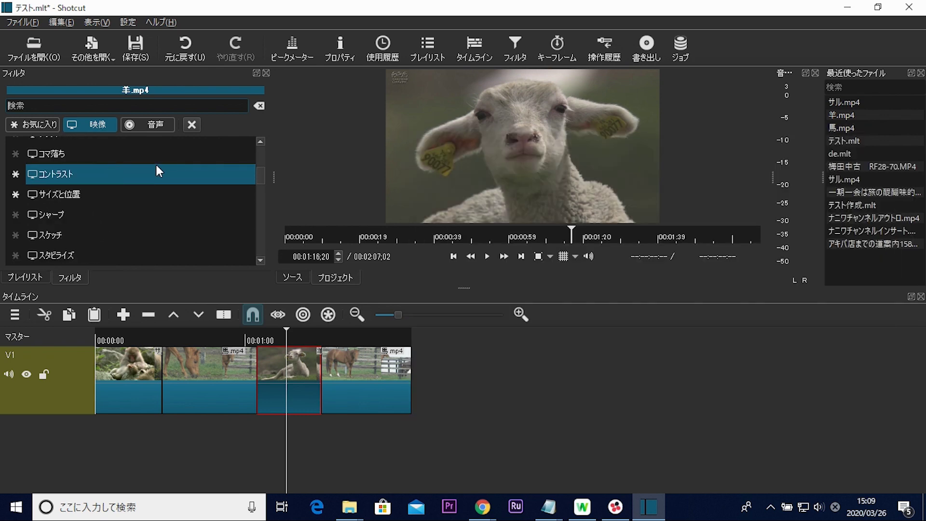
{"action": "scroll", "coordinate": [156, 172], "scroll_direction": "up", "scroll_amount": 5}
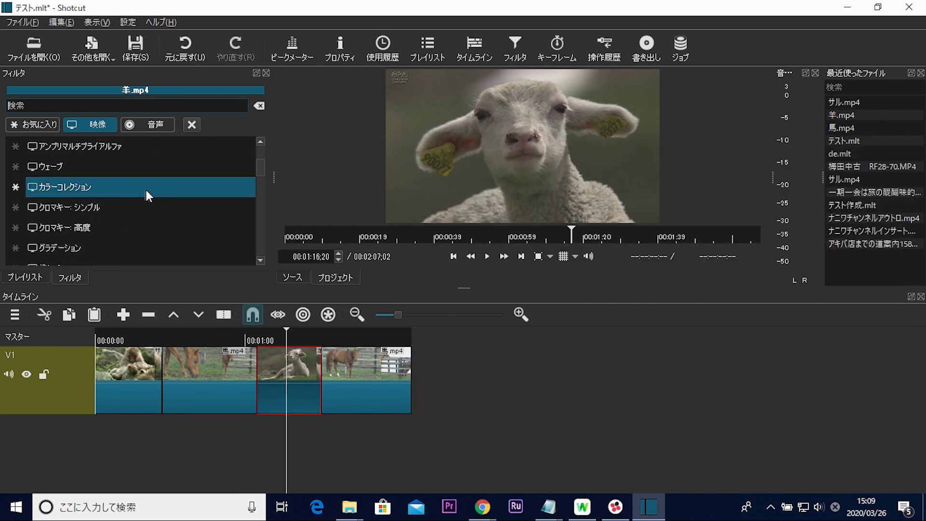
{"action": "left_click", "coordinate": [146, 190]}
- Enlarge the filter area and set the first colour wheel to G -0.4 %, B -19.1 % and the second to G -11.1 %, B -14.0 %
{"action": "scroll", "coordinate": [263, 227], "scroll_direction": "down", "scroll_amount": 5}
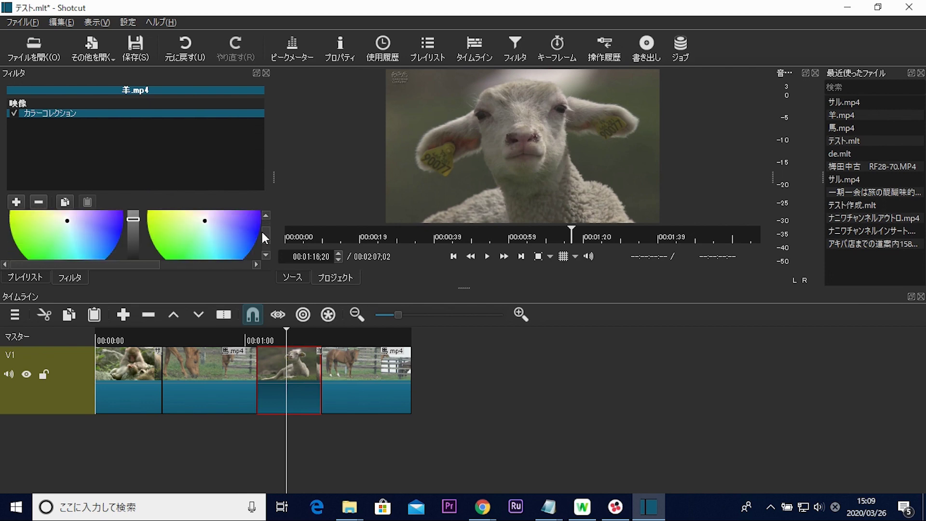
{"action": "left_click_drag", "start_coordinate": [464, 288], "coordinate": [466, 413]}
{"action": "mouse_move", "coordinate": [67, 256]}
{"action": "left_mouse_down"}
{"action": "mouse_move", "coordinate": [83, 258]}
{"action": "mouse_move", "coordinate": [56, 247]}
{"action": "left_mouse_up"}
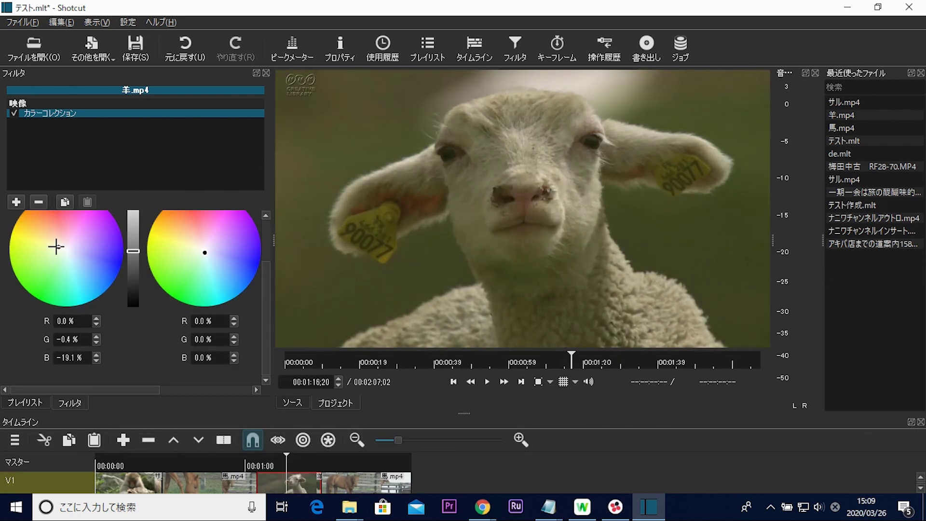
{"action": "mouse_move", "coordinate": [187, 248]}
{"action": "left_mouse_down"}
{"action": "mouse_move", "coordinate": [204, 280]}
{"action": "mouse_move", "coordinate": [209, 252]}
{"action": "mouse_move", "coordinate": [215, 259]}
{"action": "mouse_move", "coordinate": [201, 242]}
{"action": "left_mouse_up"}
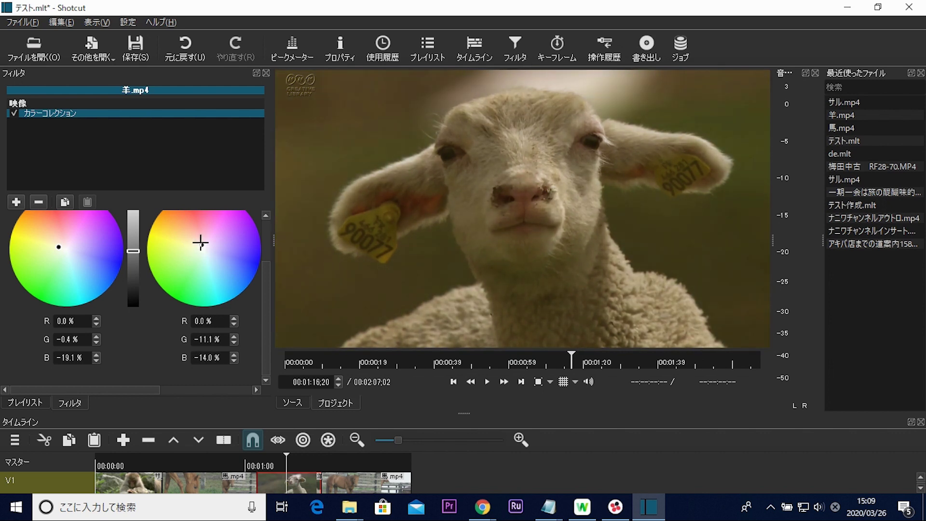
{"action": "left_click", "coordinate": [494, 381]}
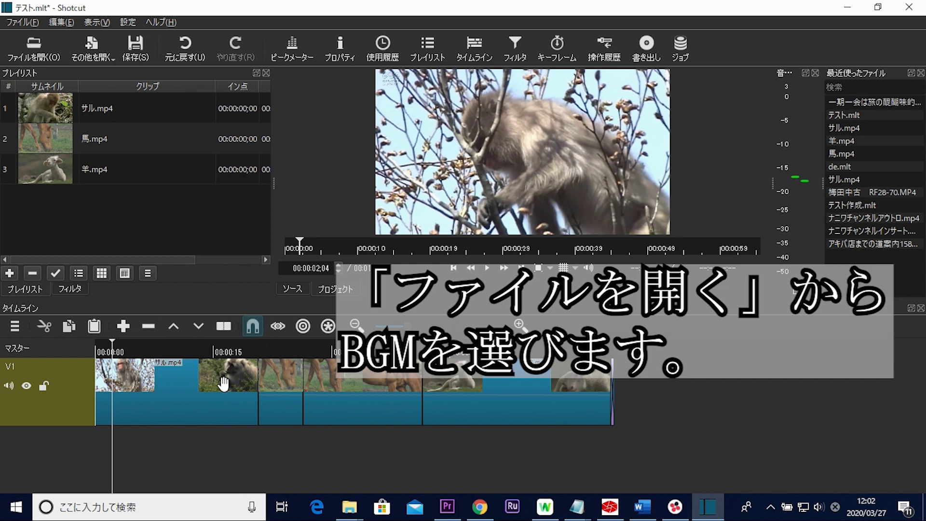
- Open the music file 一期一会は旅の醍醐味的なBGM_ from 動画テスト用フォルダ and add it to the playlist
{"action": "left_click", "coordinate": [39, 50]}
{"action": "left_click", "coordinate": [184, 237]}
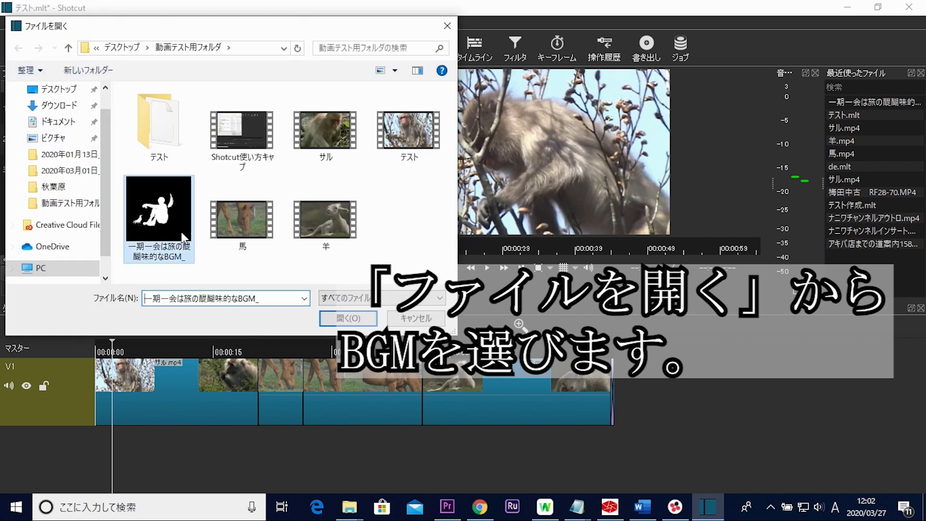
{"action": "left_click", "coordinate": [337, 316]}
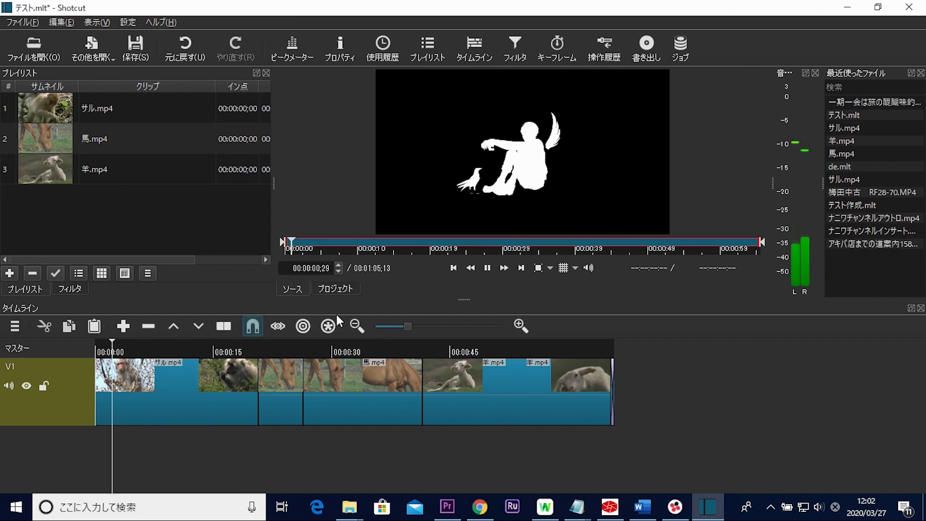
{"action": "left_click", "coordinate": [488, 269]}
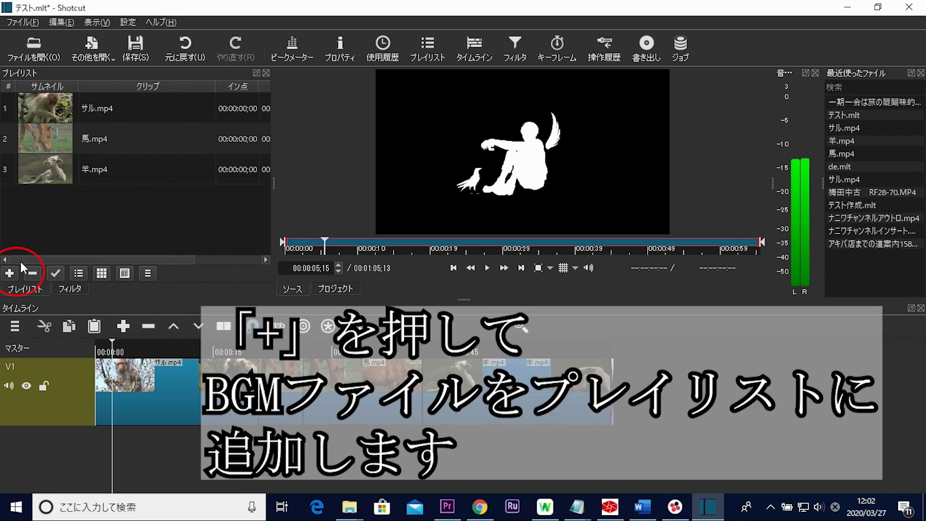
{"action": "left_click", "coordinate": [11, 274]}
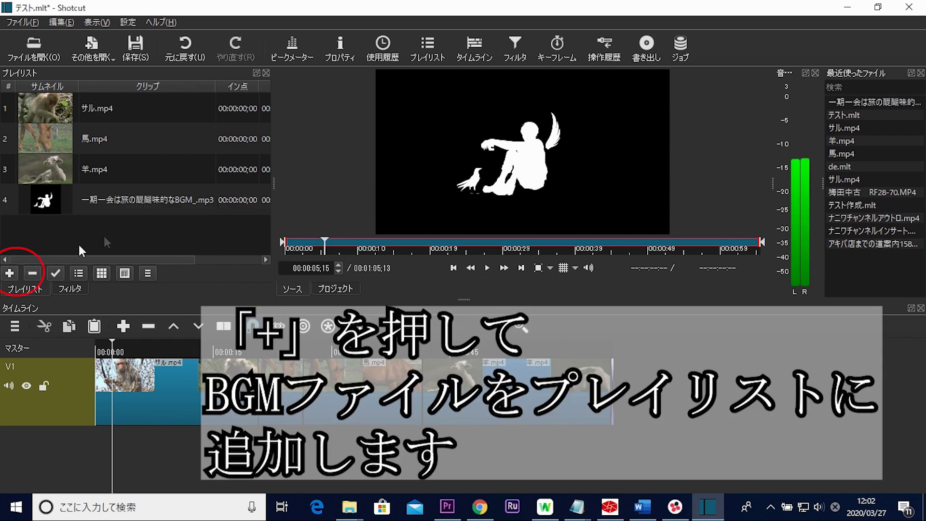
- Add an audio track and place the BGM mp3 from the playlist at the start of that track
{"action": "left_click", "coordinate": [169, 199]}
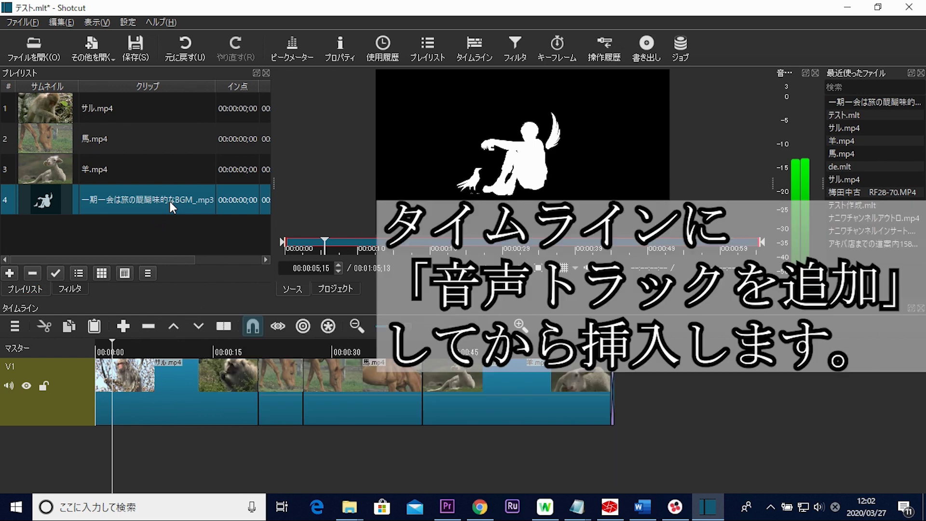
{"action": "left_click", "coordinate": [14, 326]}
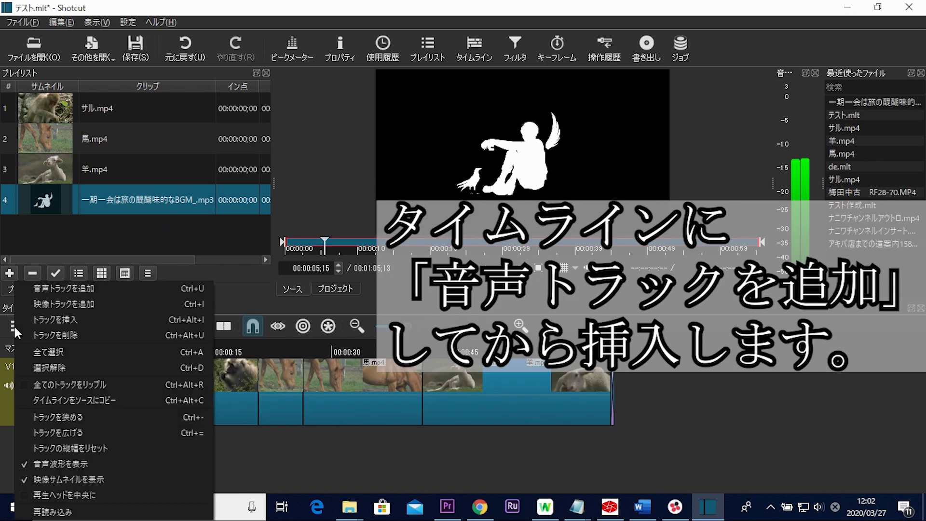
{"action": "left_click", "coordinate": [88, 290]}
{"action": "left_click_drag", "start_coordinate": [145, 207], "coordinate": [183, 447]}
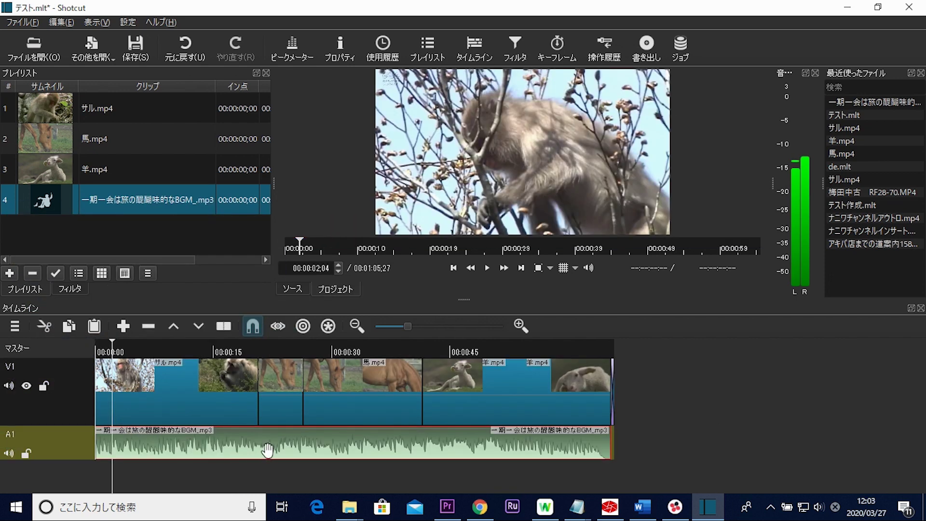
- Play back the sequence with the BGM and mute the sound of video track V1
{"action": "left_click", "coordinate": [488, 268]}
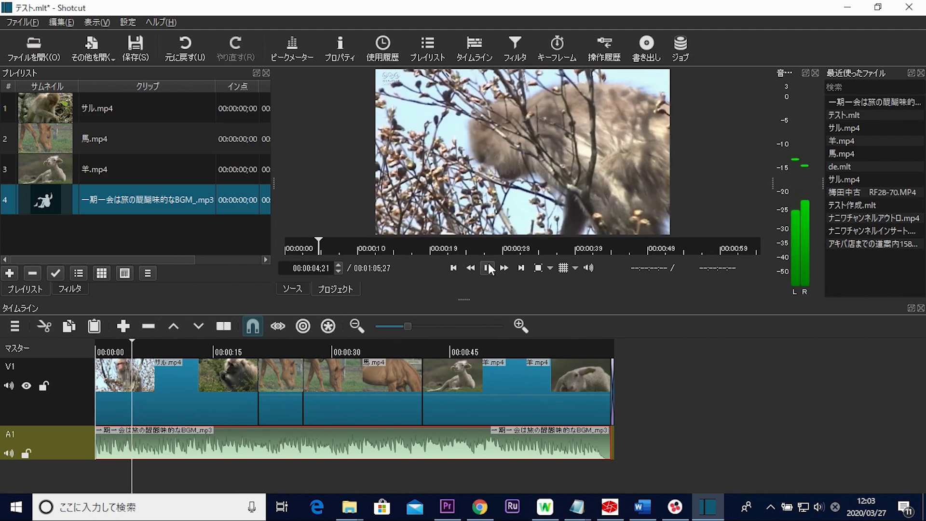
{"action": "left_click", "coordinate": [489, 268]}
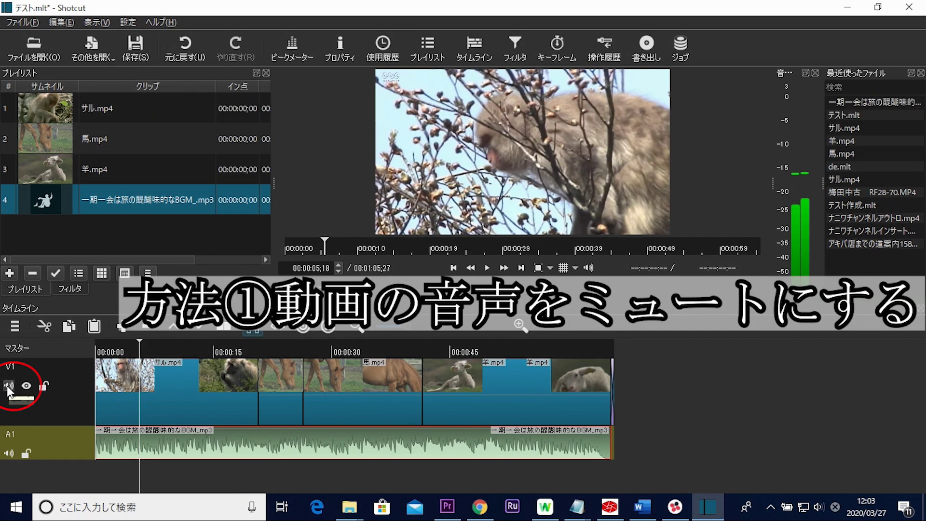
{"action": "left_click", "coordinate": [9, 387]}
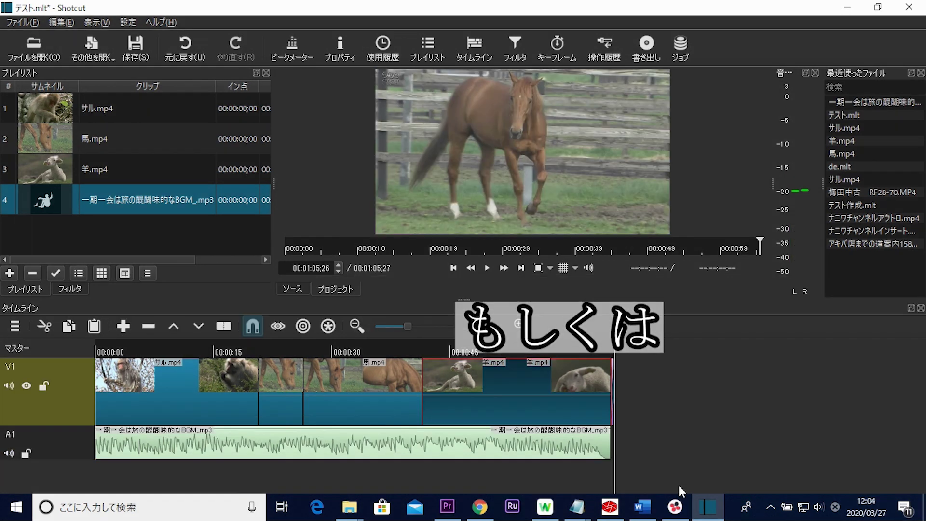
- Detach the audio from the 羊.mp4 clip at the end of V1 and delete the detached audio clip
{"action": "right_click", "coordinate": [564, 381]}
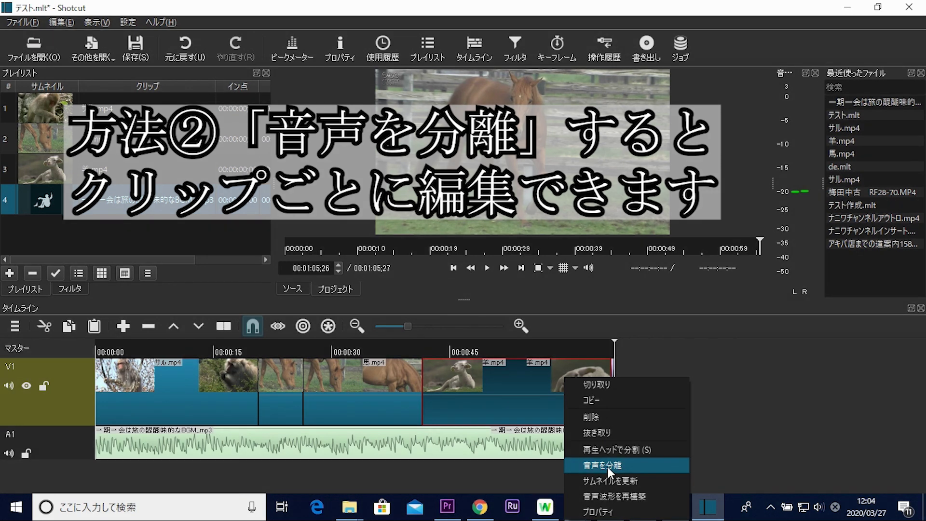
{"action": "left_click", "coordinate": [608, 466]}
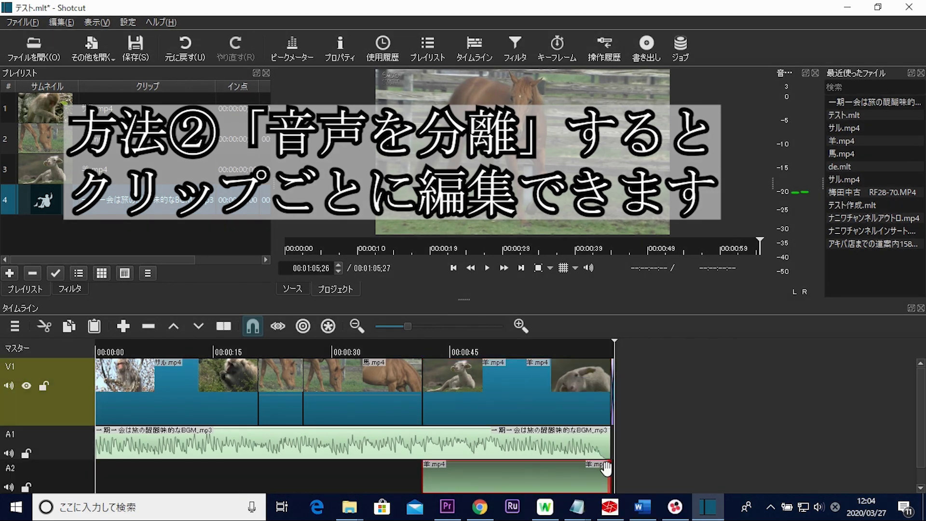
{"action": "left_click", "coordinate": [561, 479]}
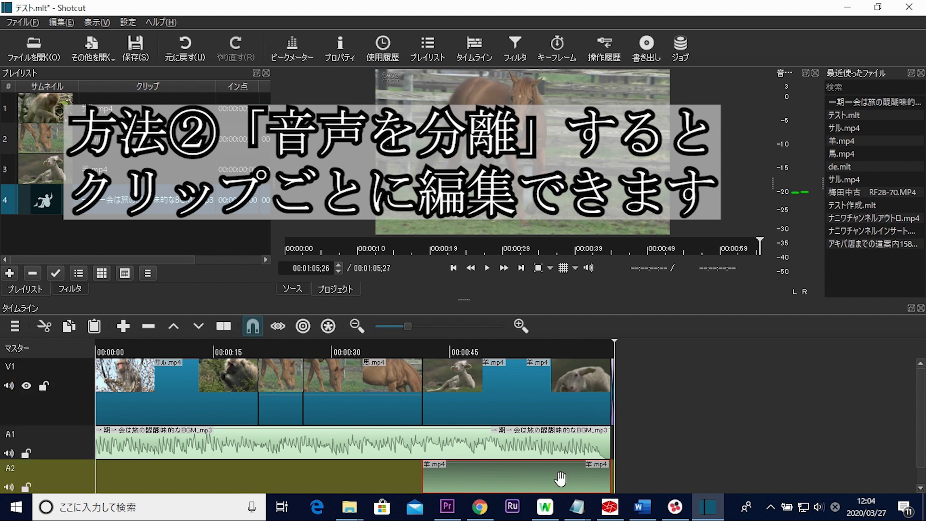
{"action": "right_click", "coordinate": [557, 479]}
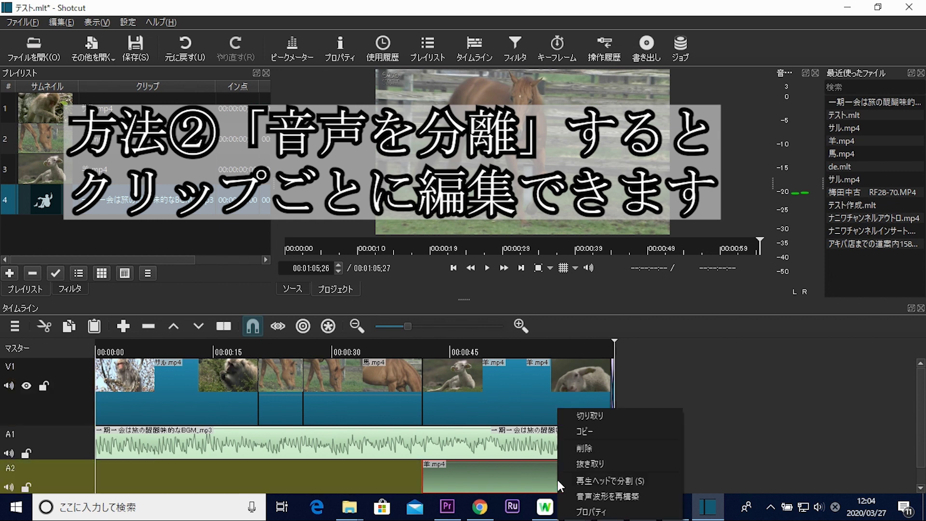
{"action": "left_click", "coordinate": [601, 447]}
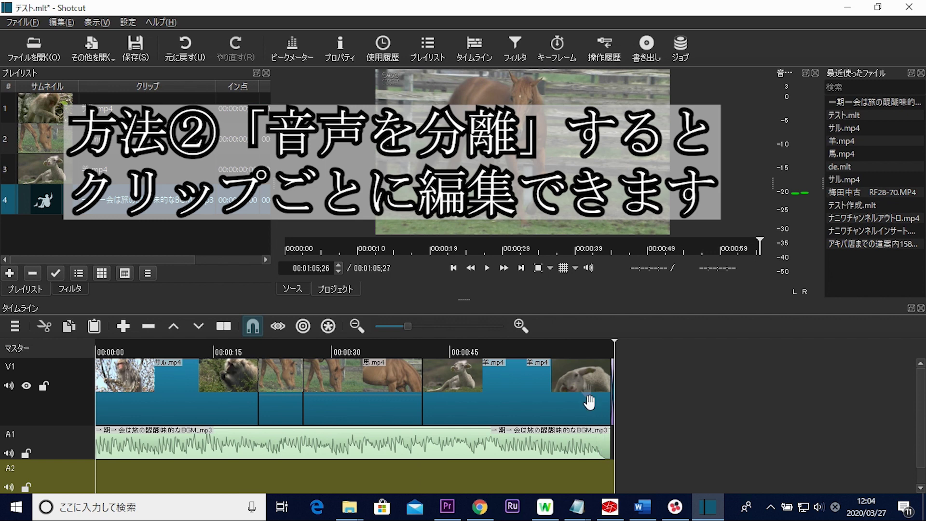
- Play back the sequence from about 52 seconds, within the 羊.mp4 clip, to check its sound
{"action": "left_click", "coordinate": [510, 348]}
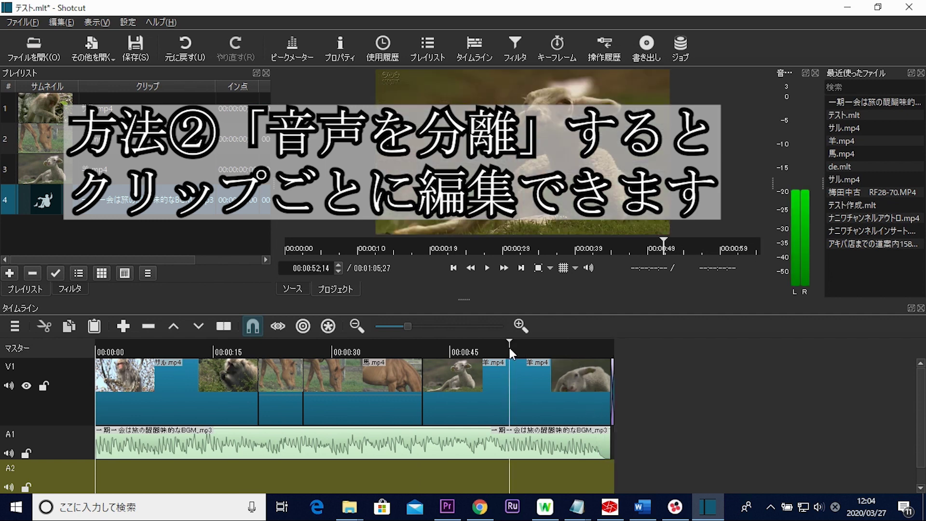
{"action": "left_click", "coordinate": [487, 268]}
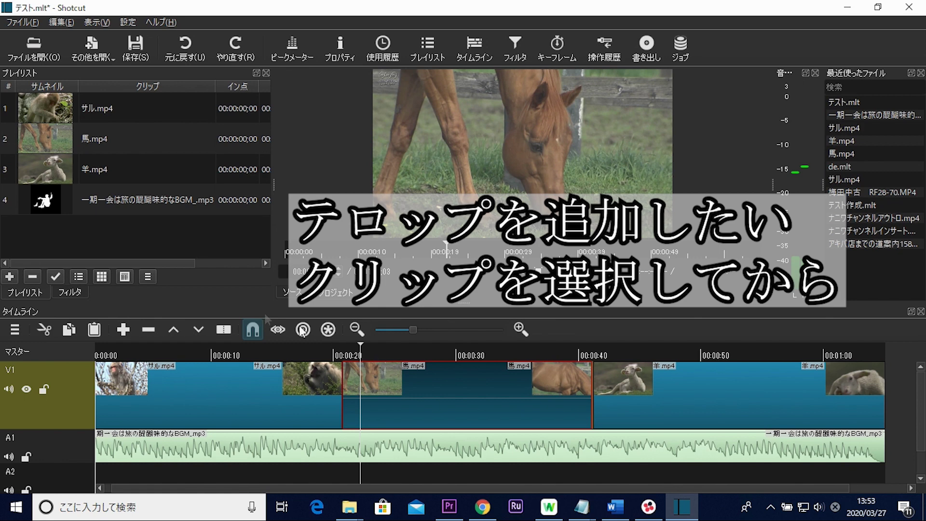
- Add the テキスト: シンプル video filter to the 馬.mp4 clip
{"action": "left_click", "coordinate": [69, 292]}
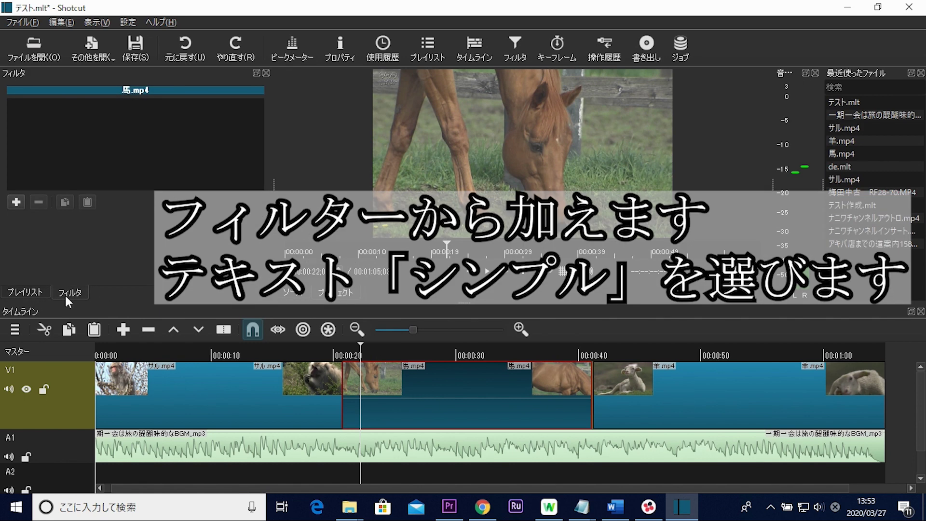
{"action": "left_click", "coordinate": [15, 203]}
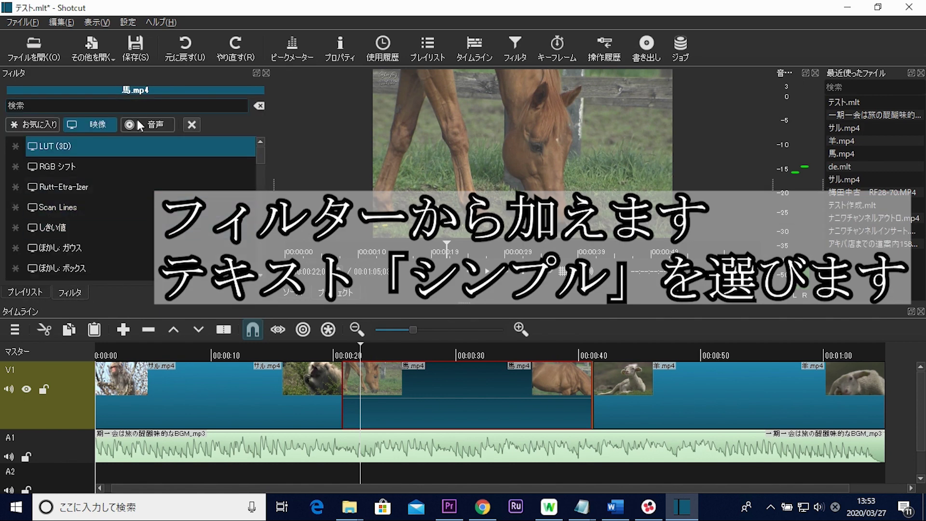
{"action": "scroll", "coordinate": [106, 227], "scroll_direction": "down", "scroll_amount": 5}
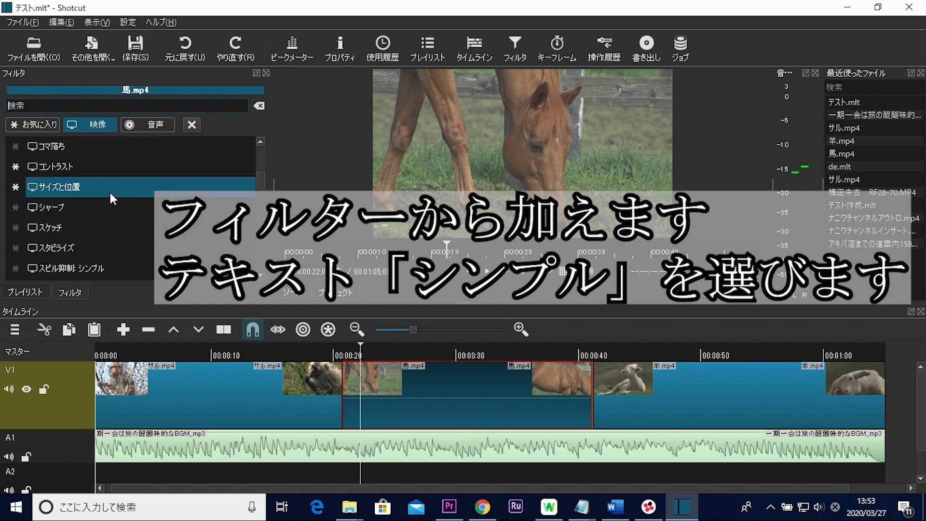
{"action": "scroll", "coordinate": [110, 193], "scroll_direction": "down", "scroll_amount": 4}
{"action": "scroll", "coordinate": [109, 191], "scroll_direction": "up", "scroll_amount": 1}
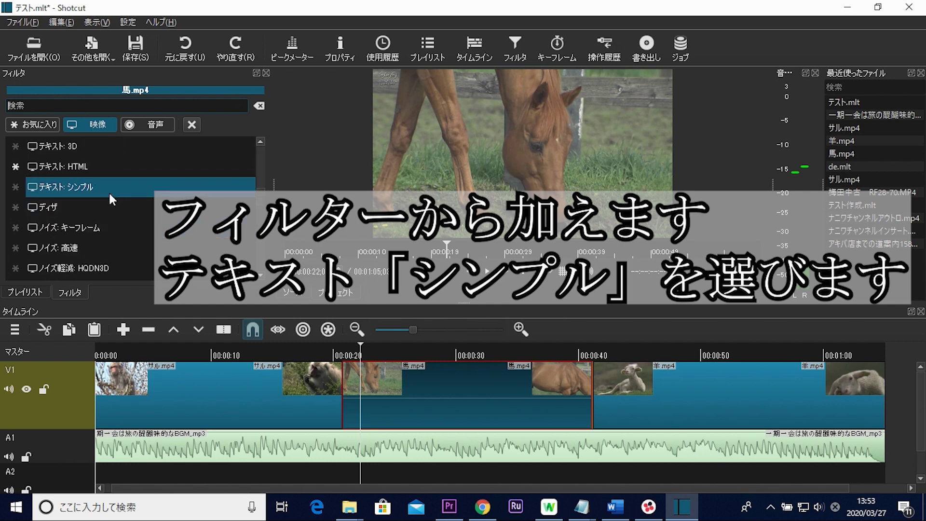
{"action": "left_click", "coordinate": [166, 188]}
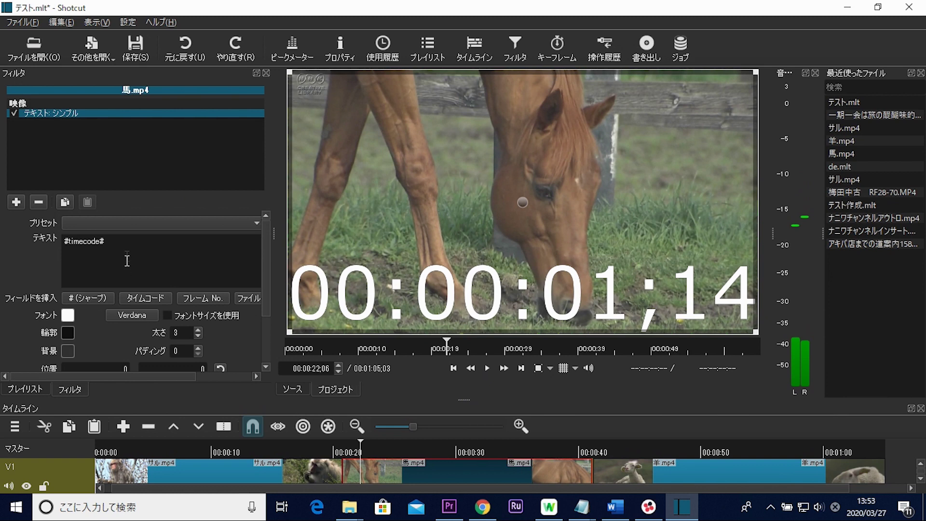
- Clear the text filter's default timecode text and set its font to HGP創英プレゼンスEB
{"action": "key", "text": "ctrl+a"}
{"action": "key", "text": "BackSpace"}
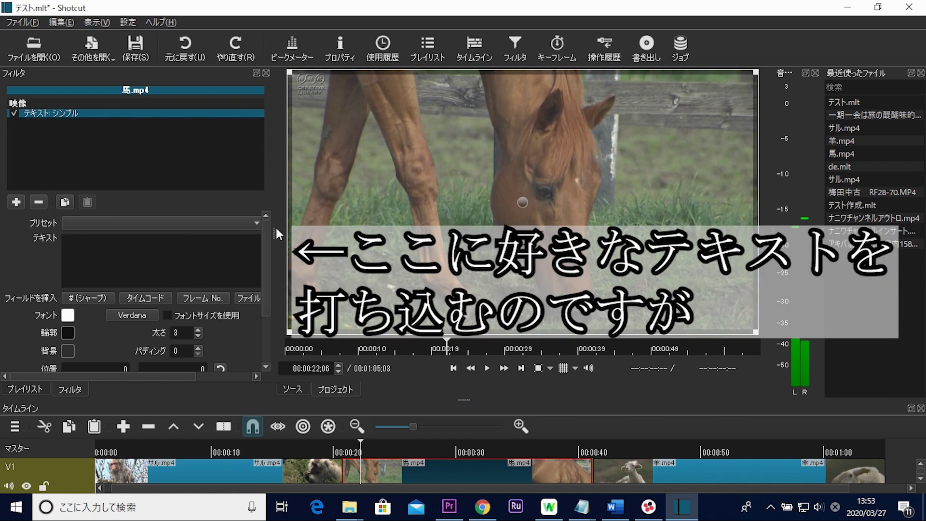
{"action": "left_click_drag", "start_coordinate": [262, 242], "coordinate": [144, 311]}
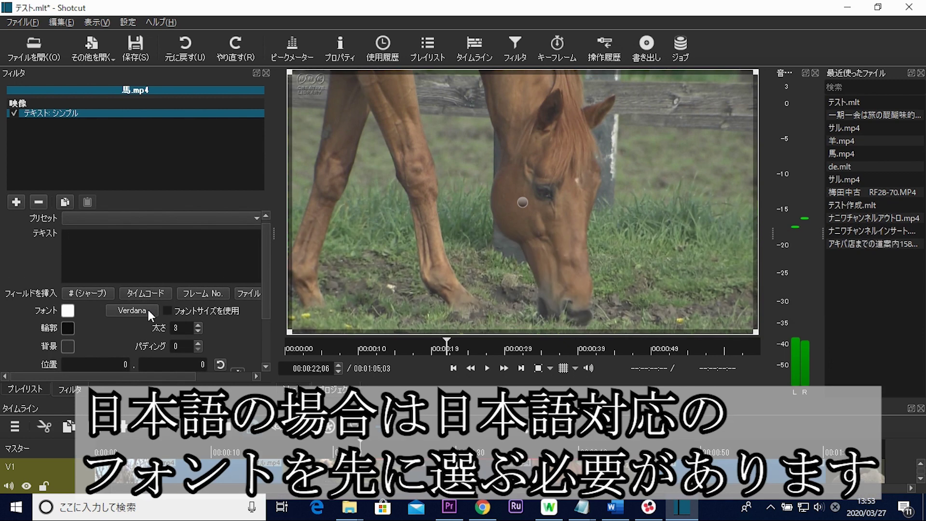
{"action": "left_click", "coordinate": [149, 309]}
{"action": "scroll", "coordinate": [352, 213], "scroll_direction": "up", "scroll_amount": 20}
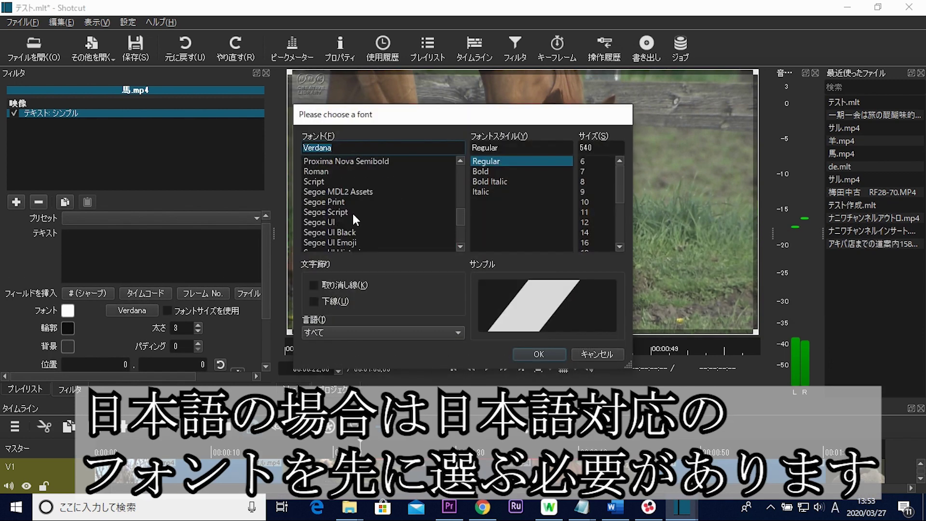
{"action": "scroll", "coordinate": [352, 212], "scroll_direction": "up", "scroll_amount": 8}
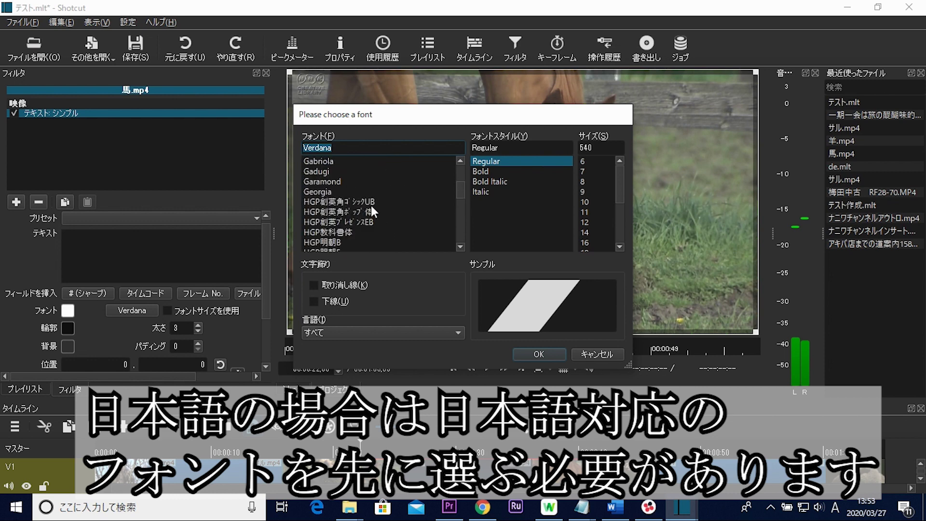
{"action": "scroll", "coordinate": [364, 211], "scroll_direction": "down", "scroll_amount": 1}
{"action": "left_click", "coordinate": [349, 192]}
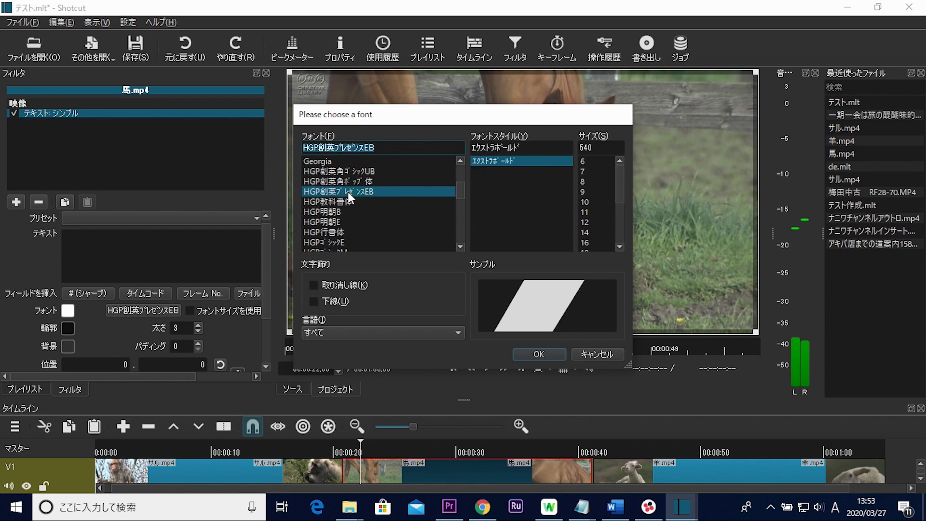
{"action": "left_click", "coordinate": [542, 354]}
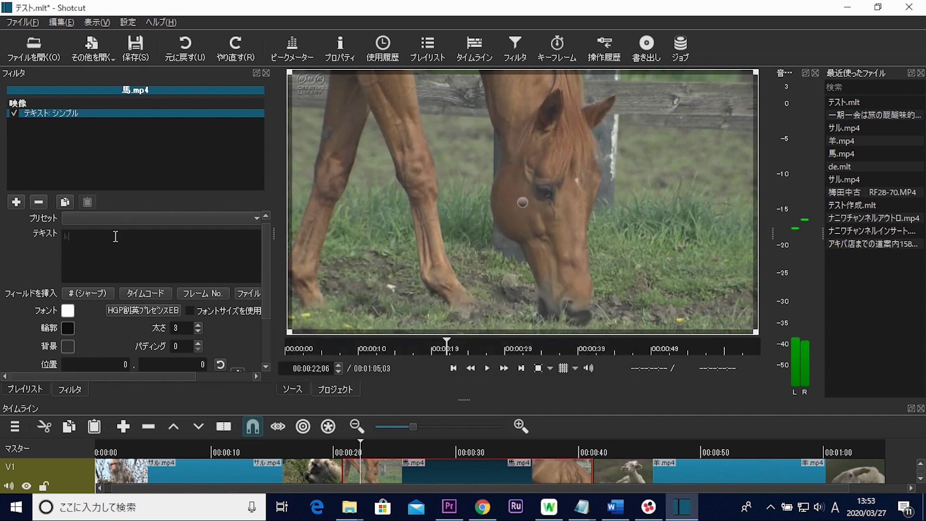
- Enter 草食べてる as the caption text of the テキスト: シンプル filter
{"action": "left_click", "coordinate": [115, 237]}
{"action": "type", "text": "kusa"}
{"action": "key", "text": "BackSpace"}
{"action": "key", "text": "BackSpace"}
{"action": "key", "text": "BackSpace"}
{"action": "key", "text": "BackSpace"}
{"action": "key", "text": "Zenkaku_Hankaku"}
{"action": "type", "text": "kusa"}
{"action": "key", "text": "space"}
{"action": "key", "text": "Return"}
{"action": "type", "text": "tabeteru"}
{"action": "key", "text": "space"}
{"action": "key", "text": "Return"}
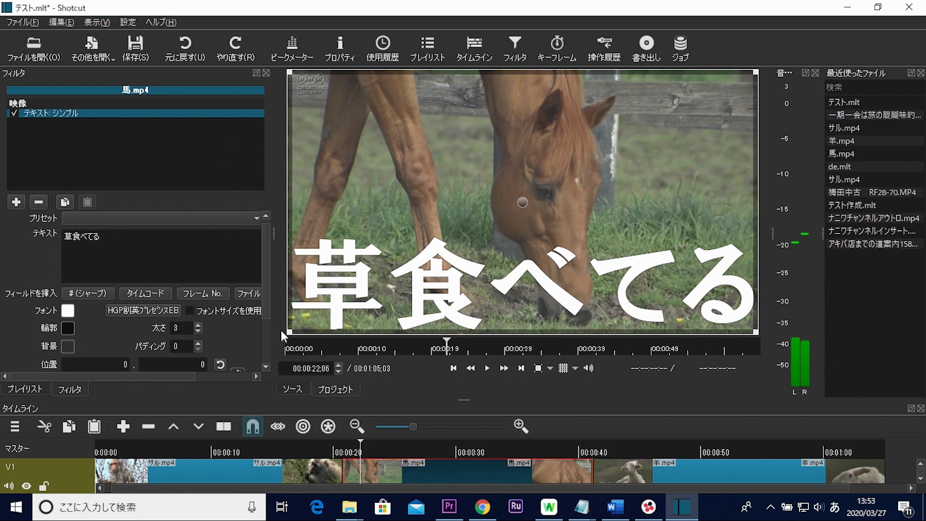
- Shrink the caption frame to about 968 x 586 and place it low in the picture at about 217, 99
{"action": "left_click_drag", "start_coordinate": [288, 331], "coordinate": [374, 309]}
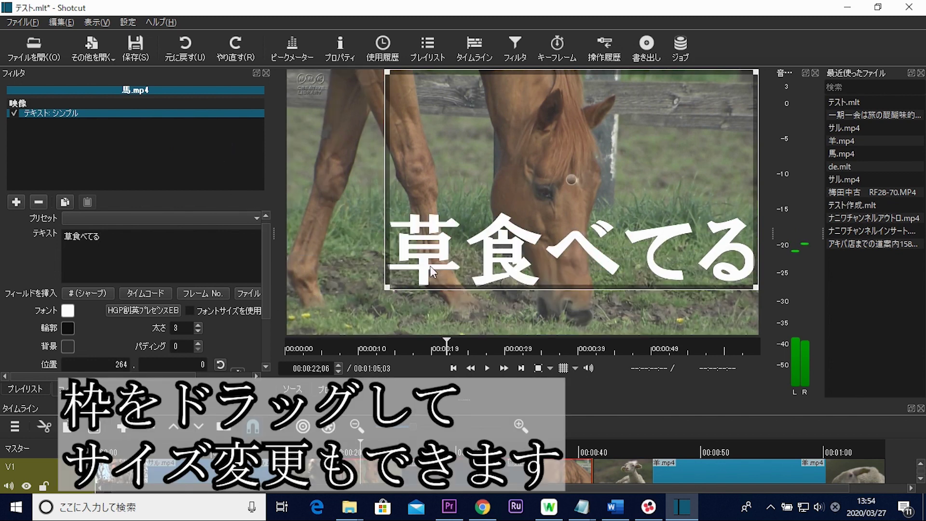
{"action": "left_click_drag", "start_coordinate": [558, 202], "coordinate": [557, 185]}
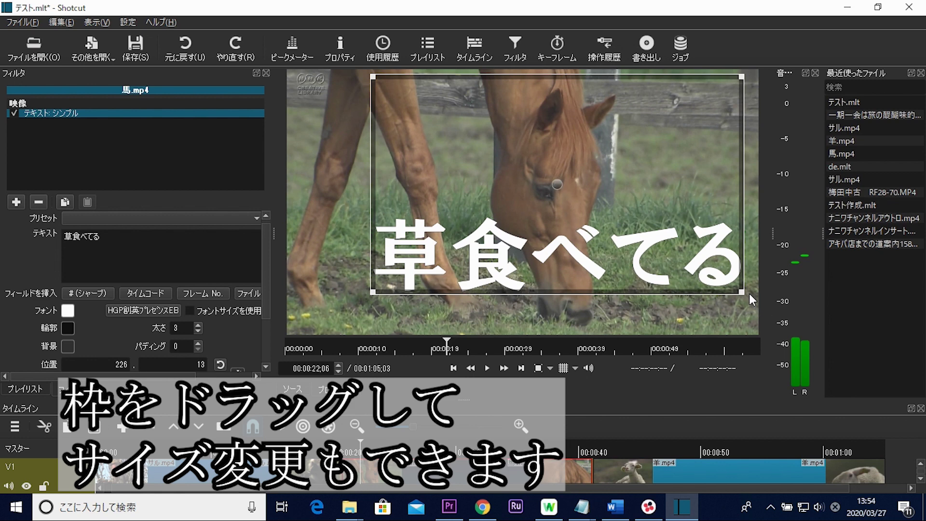
{"action": "left_click_drag", "start_coordinate": [744, 292], "coordinate": [722, 292]}
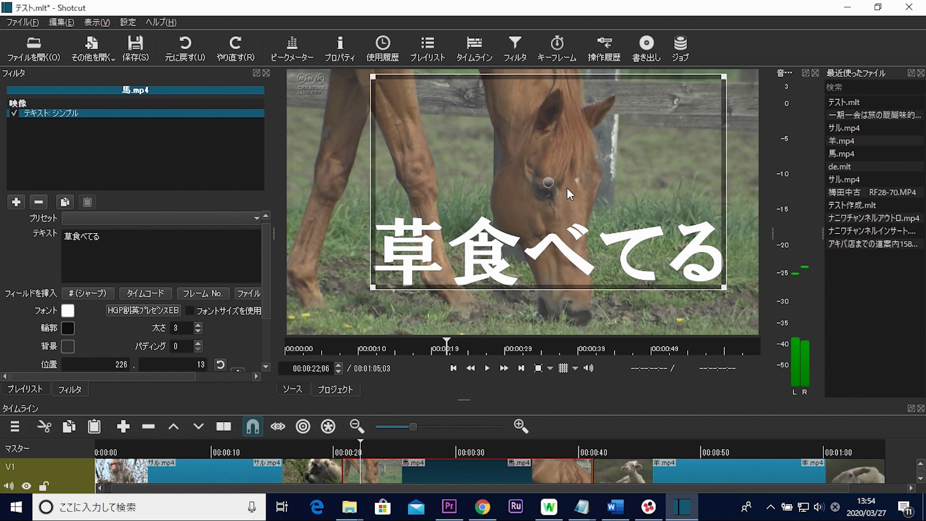
{"action": "left_click_drag", "start_coordinate": [543, 190], "coordinate": [542, 223]}
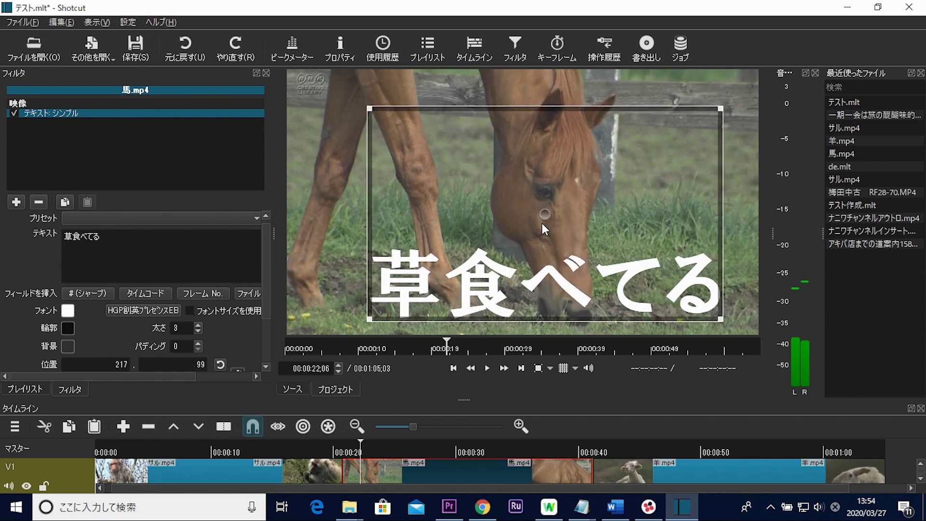
- Set the caption's font colour to yellow (#ffff00)
{"action": "scroll", "coordinate": [264, 294], "scroll_direction": "down", "scroll_amount": 1}
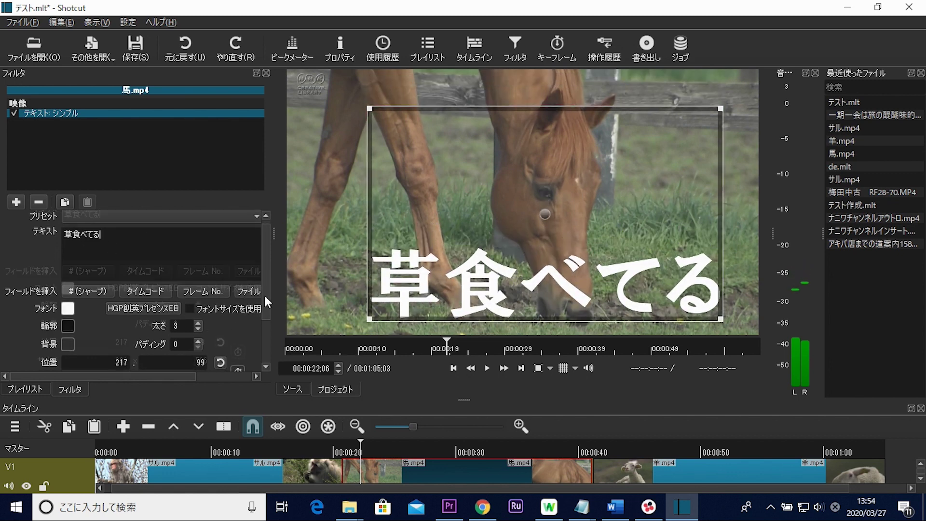
{"action": "scroll", "coordinate": [264, 294], "scroll_direction": "down", "scroll_amount": 2}
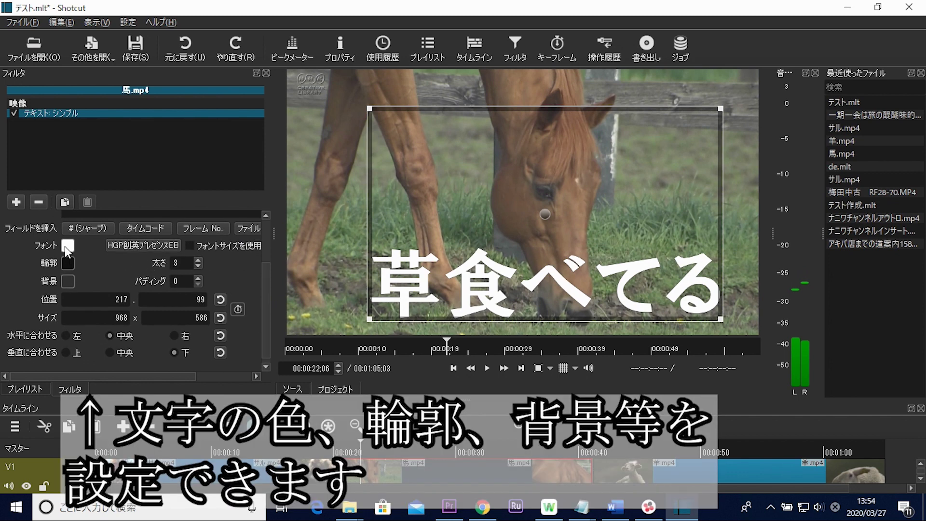
{"action": "left_click", "coordinate": [68, 246]}
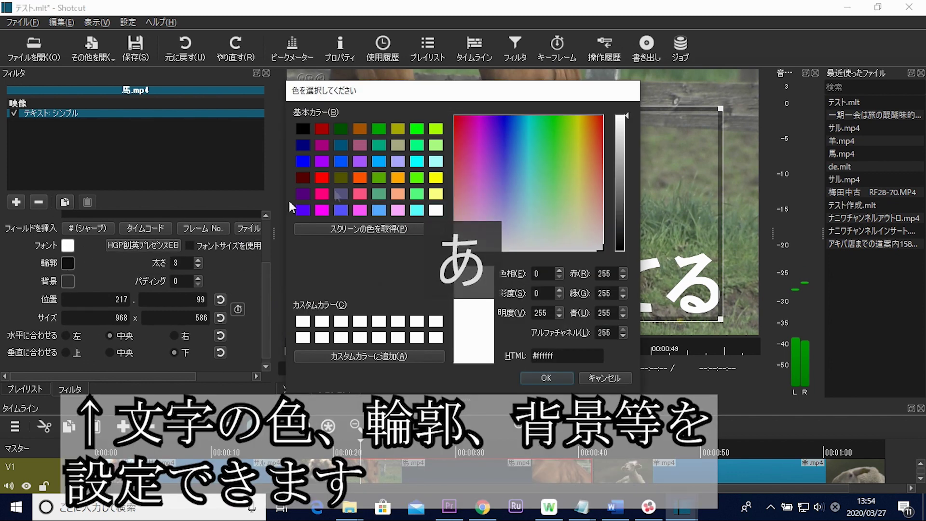
{"action": "left_click", "coordinate": [436, 177]}
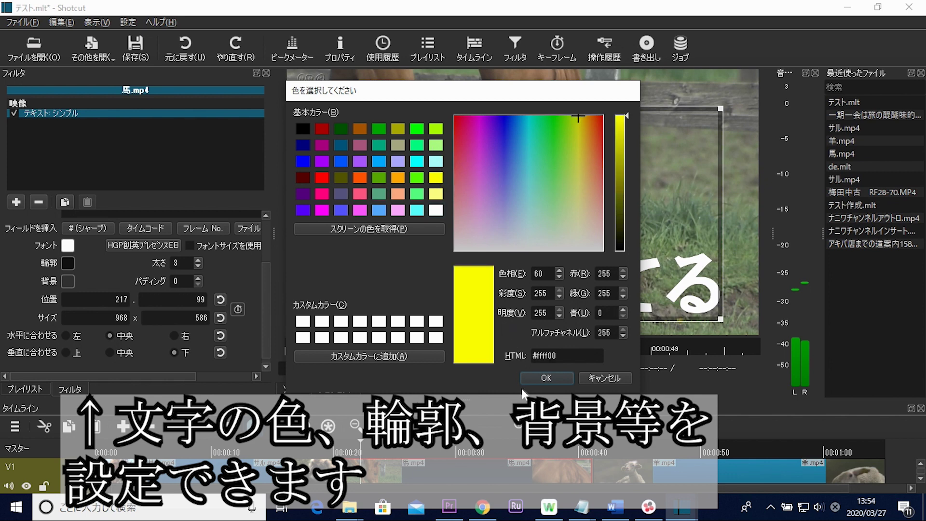
{"action": "left_click", "coordinate": [534, 377]}
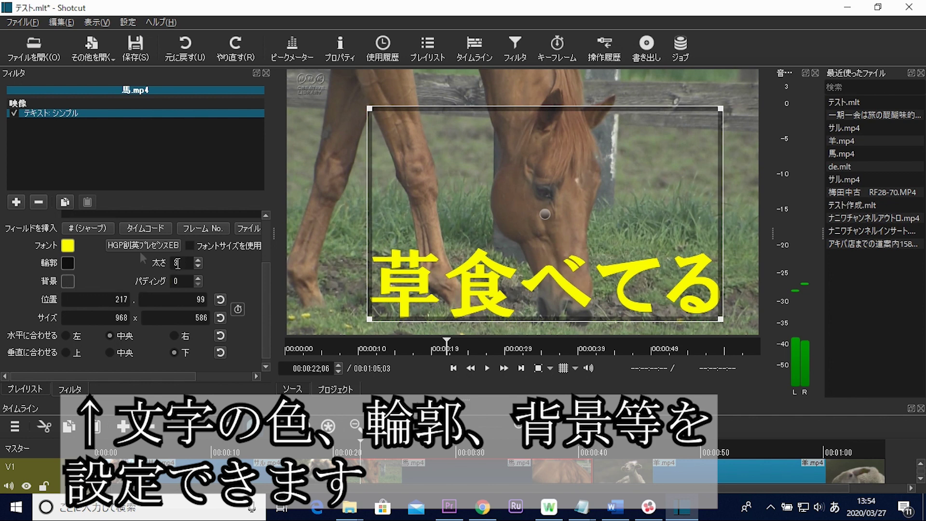
- Set the caption's outline colour to white (#ffffff) and its outline thickness to 20
{"action": "left_click", "coordinate": [69, 262]}
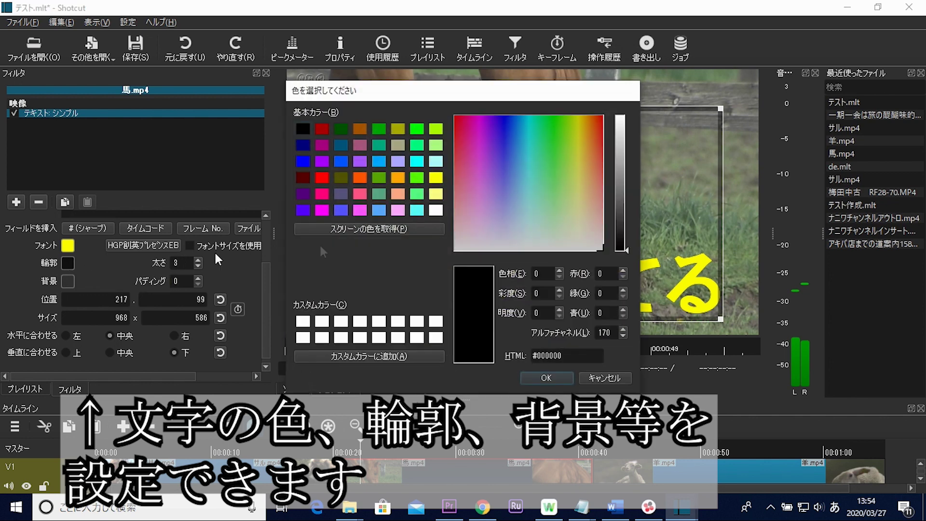
{"action": "left_click", "coordinate": [437, 210]}
{"action": "left_click", "coordinate": [546, 378]}
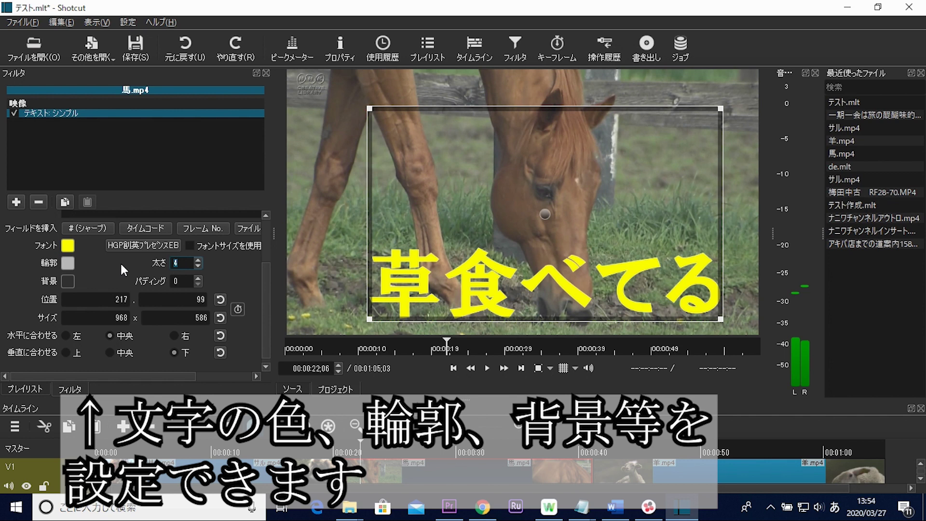
{"action": "type", "text": "20"}
{"action": "key", "text": "Zenkaku_Hankaku"}
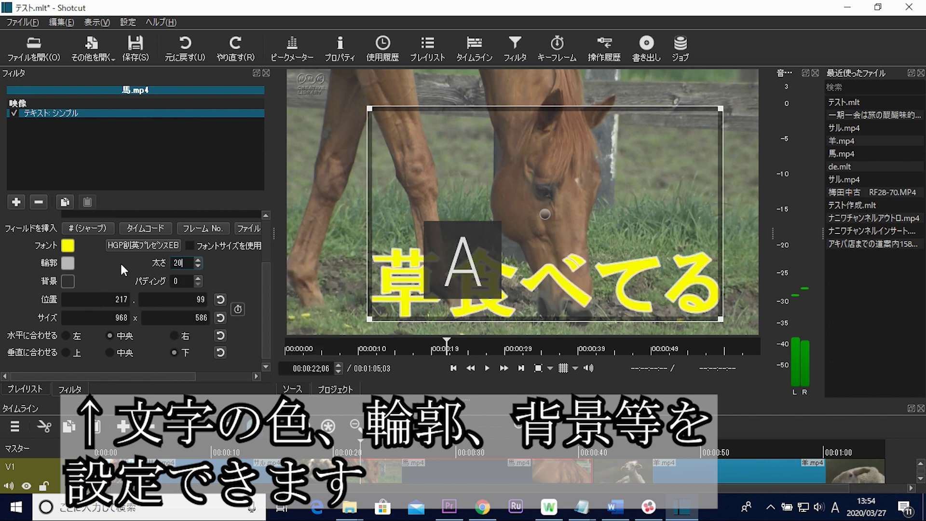
- Change the caption's outline colour to black (#000000)
{"action": "left_click", "coordinate": [72, 263]}
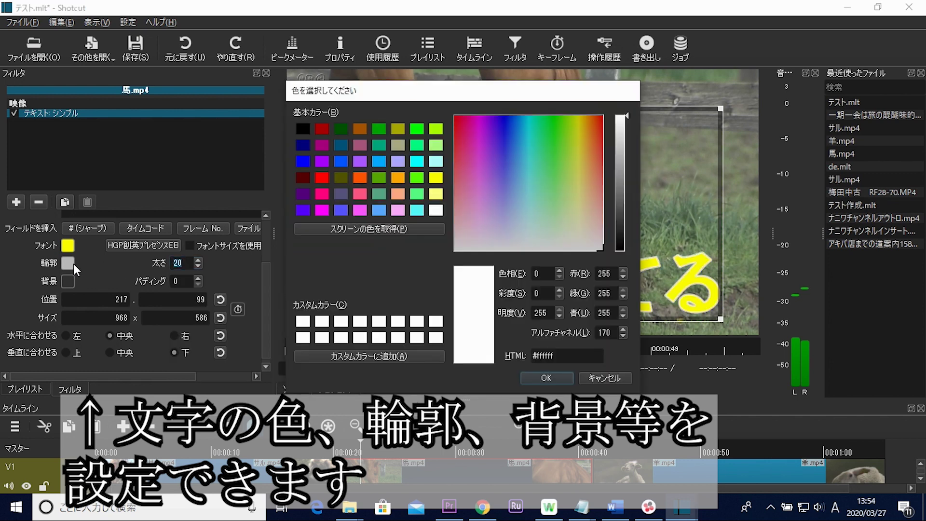
{"action": "left_click", "coordinate": [299, 127]}
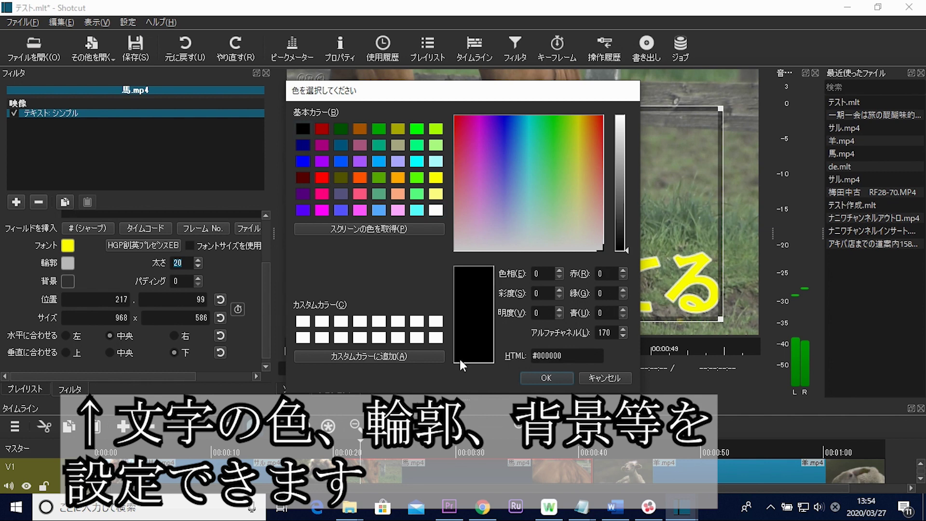
{"action": "left_click", "coordinate": [557, 373]}
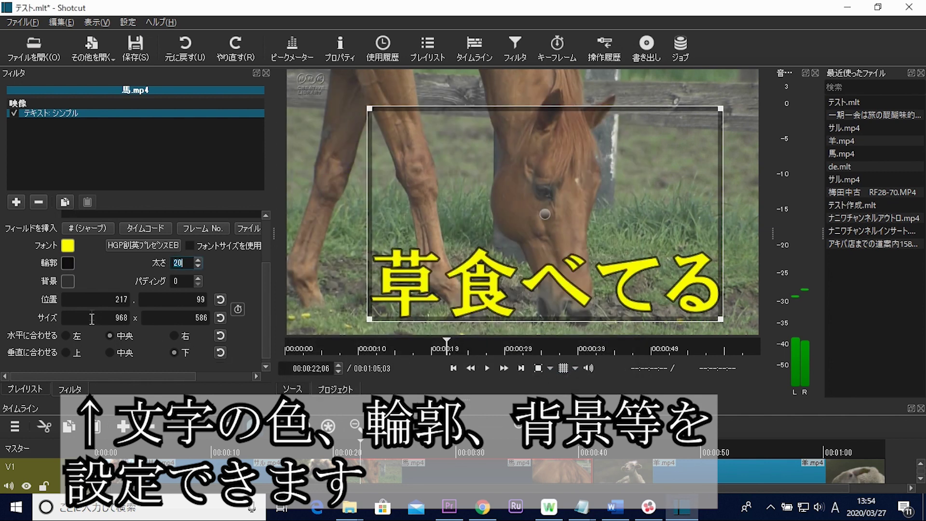
- Set the caption's background colour to white (#ffffff)
{"action": "left_click", "coordinate": [68, 280]}
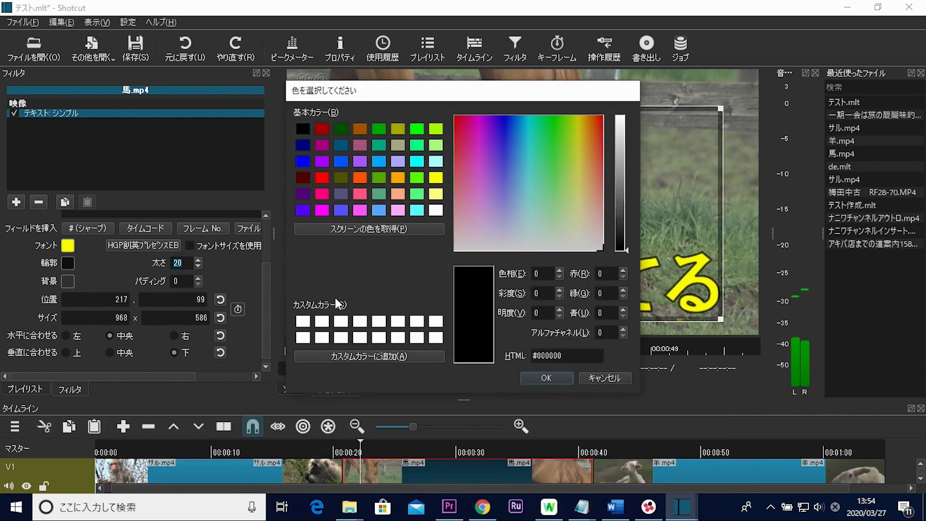
{"action": "left_click", "coordinate": [436, 213]}
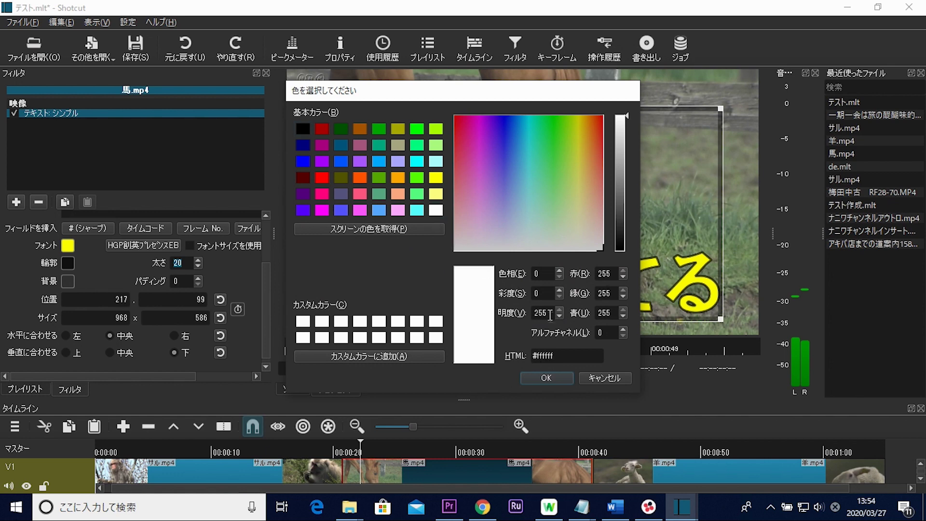
{"action": "left_click", "coordinate": [552, 373]}
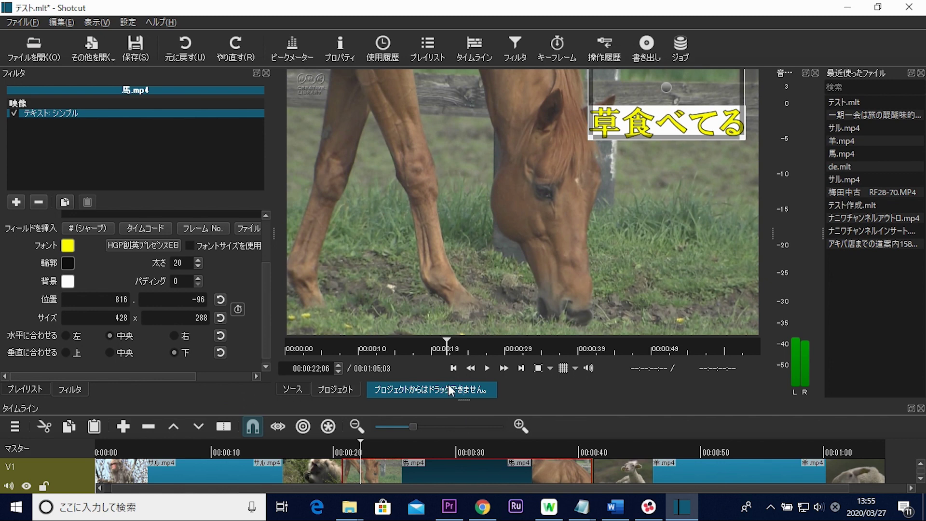
- Play back the 馬.mp4 clip to check how long the caption is displayed and review the text filter's settings
{"action": "left_click", "coordinate": [486, 368]}
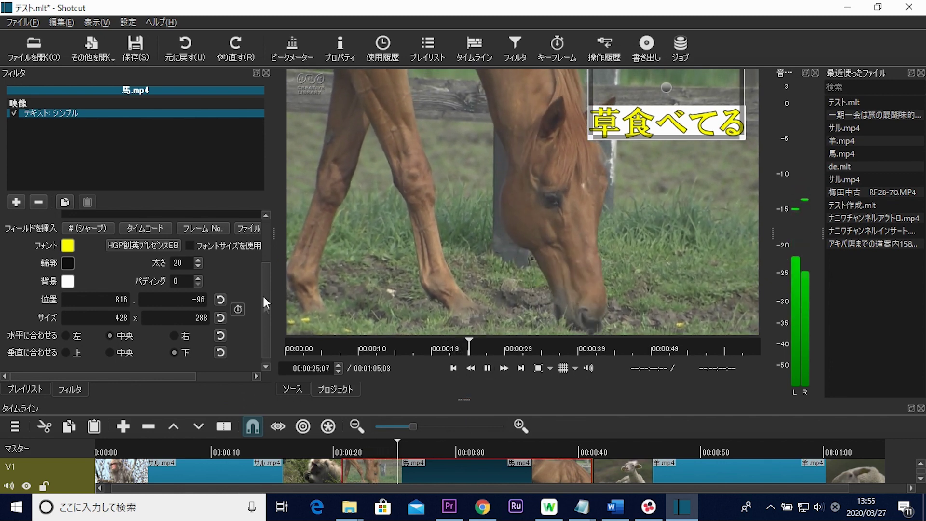
{"action": "scroll", "coordinate": [265, 305], "scroll_direction": "up", "scroll_amount": 3}
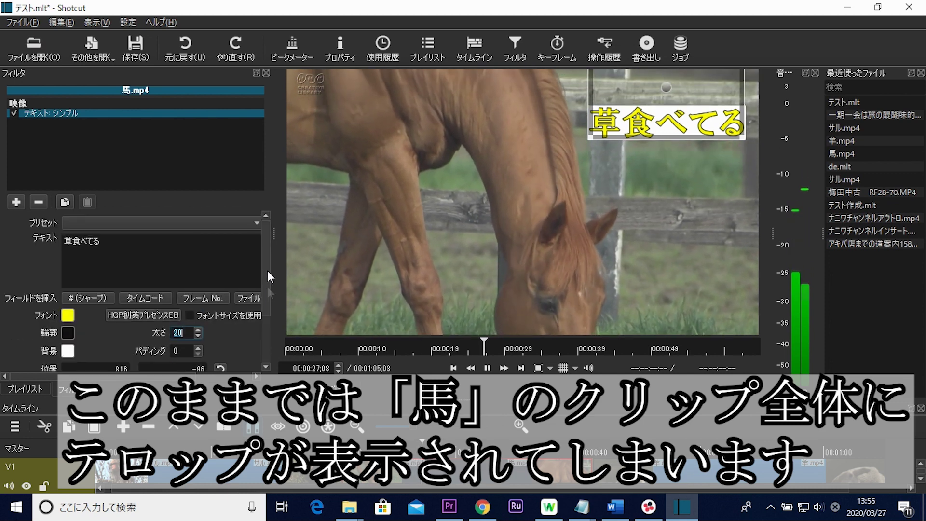
{"action": "left_click_drag", "start_coordinate": [267, 255], "coordinate": [268, 349]}
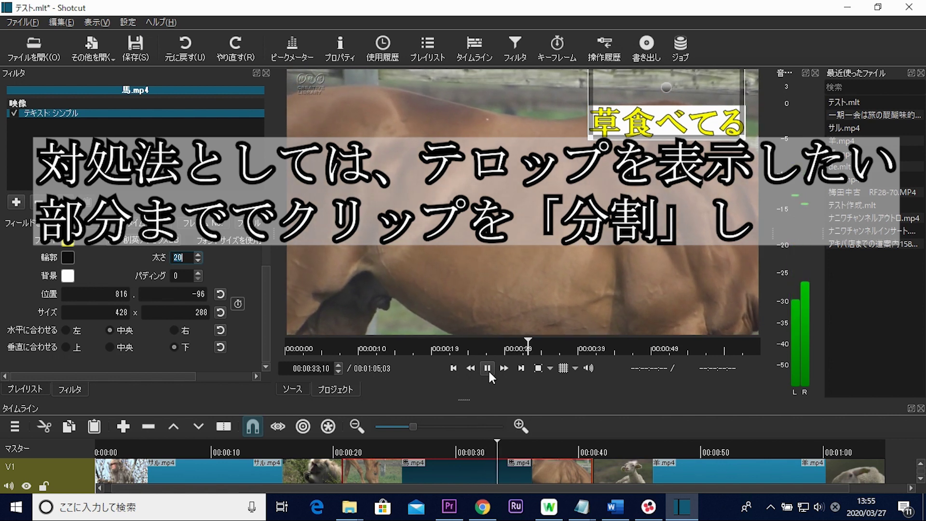
- Stop playback and split the 馬.mp4 clip on track V1 at 00:00:30;17, where the caption should end
{"action": "left_click", "coordinate": [489, 373]}
{"action": "left_click_drag", "start_coordinate": [477, 399], "coordinate": [497, 293]}
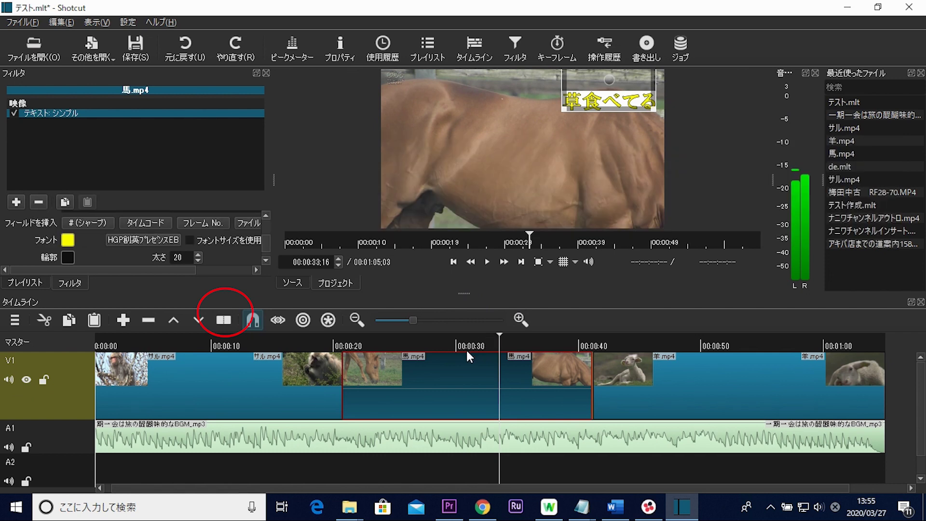
{"action": "left_click", "coordinate": [463, 346]}
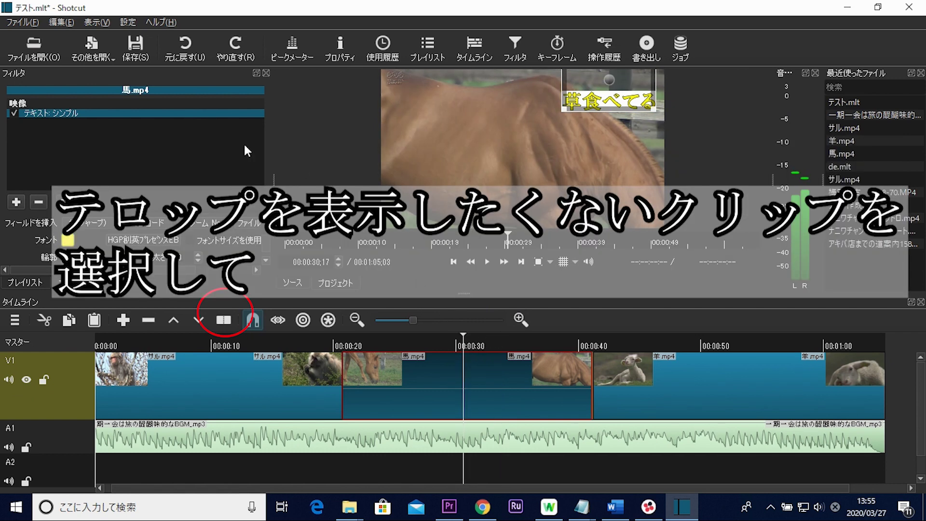
{"action": "left_click", "coordinate": [224, 321]}
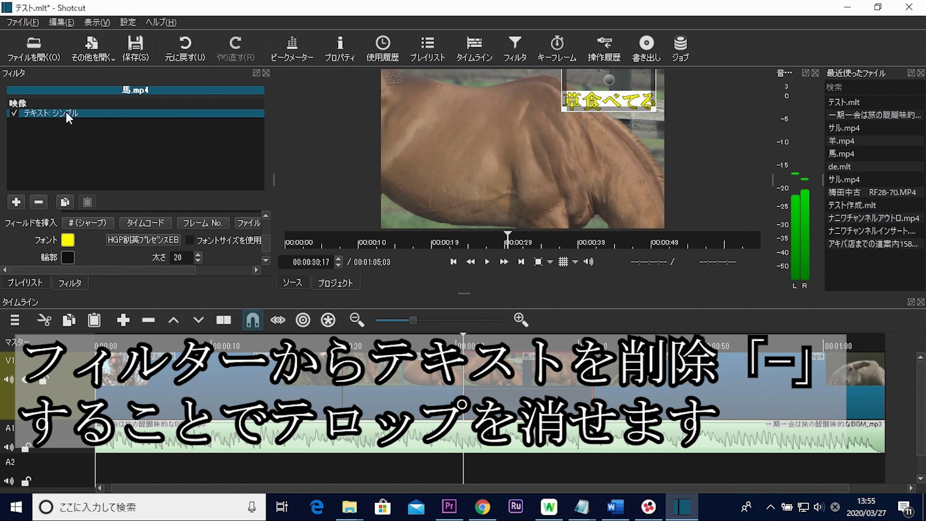
- Remove the simple text filter from the second part of 馬.mp4 and play back the split from 00:00:25;19
{"action": "left_click", "coordinate": [39, 201]}
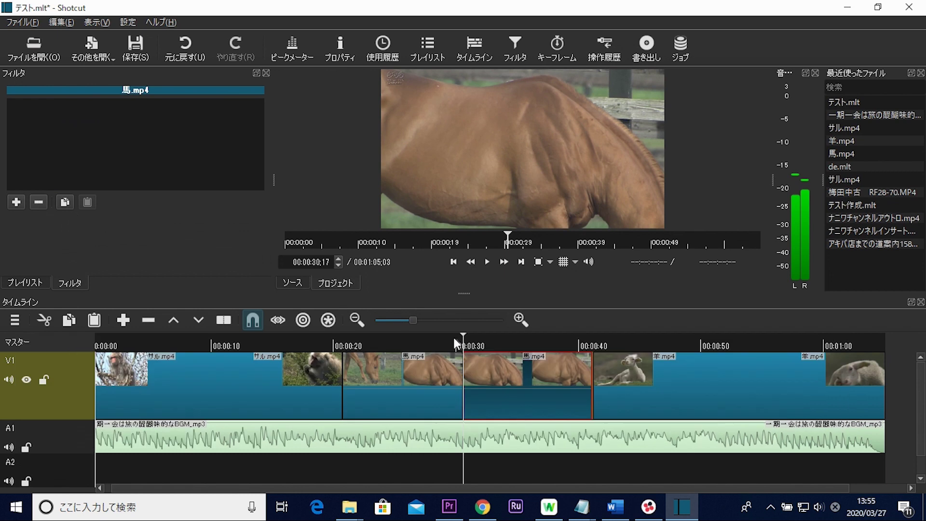
{"action": "left_click", "coordinate": [403, 340]}
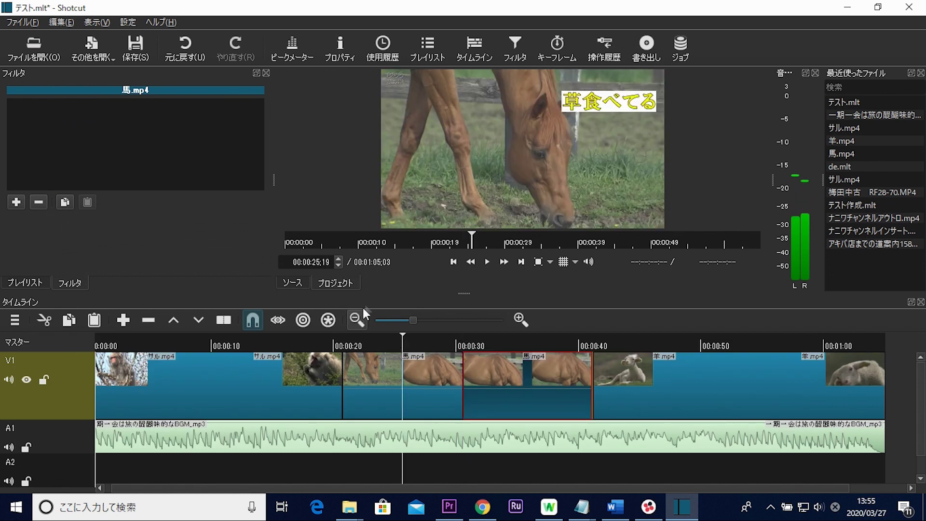
{"action": "left_click_drag", "start_coordinate": [463, 295], "coordinate": [464, 413]}
{"action": "left_click", "coordinate": [489, 375]}
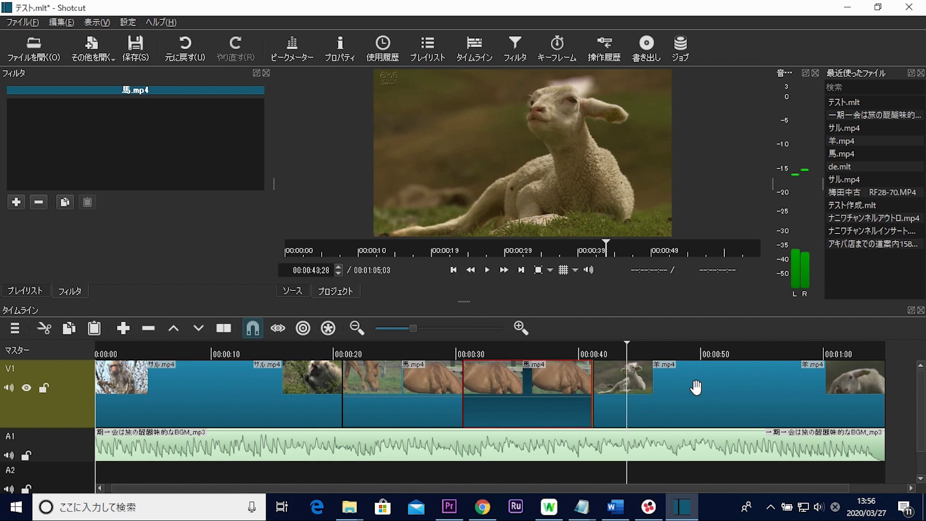
- Overlap the start of 羊.mp4 with the end of 馬.mp4 to create a crossfade, and play it back from 00:00:35;26
{"action": "left_click_drag", "start_coordinate": [695, 384], "coordinate": [668, 384]}
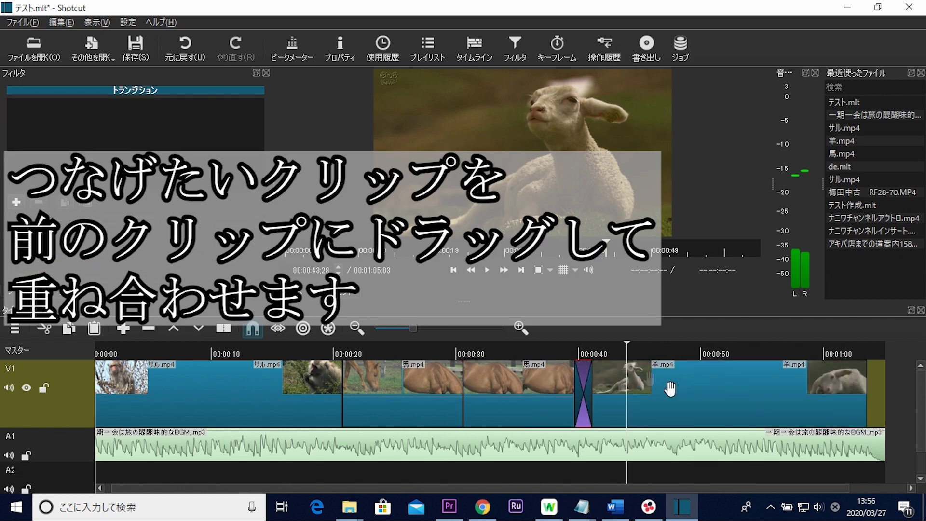
{"action": "left_click", "coordinate": [528, 350]}
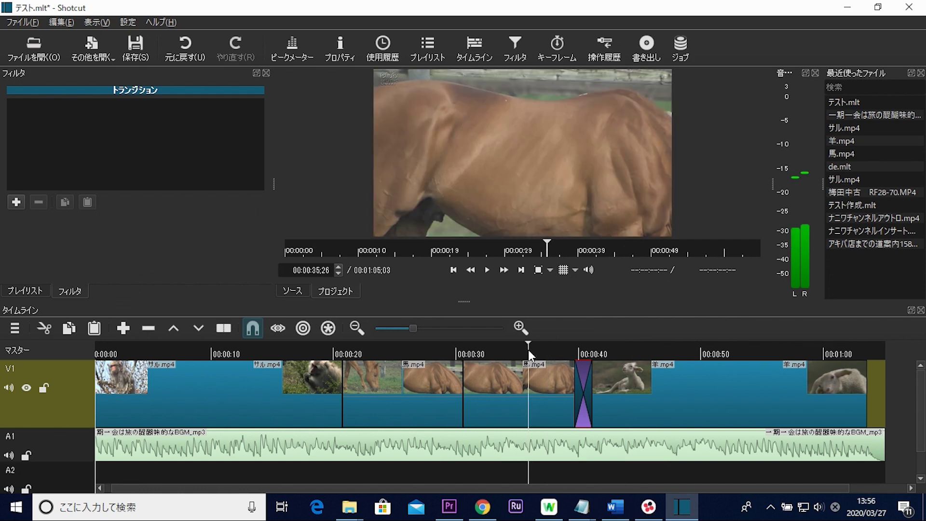
{"action": "left_click", "coordinate": [487, 270]}
{"action": "left_click_drag", "start_coordinate": [478, 303], "coordinate": [469, 372]}
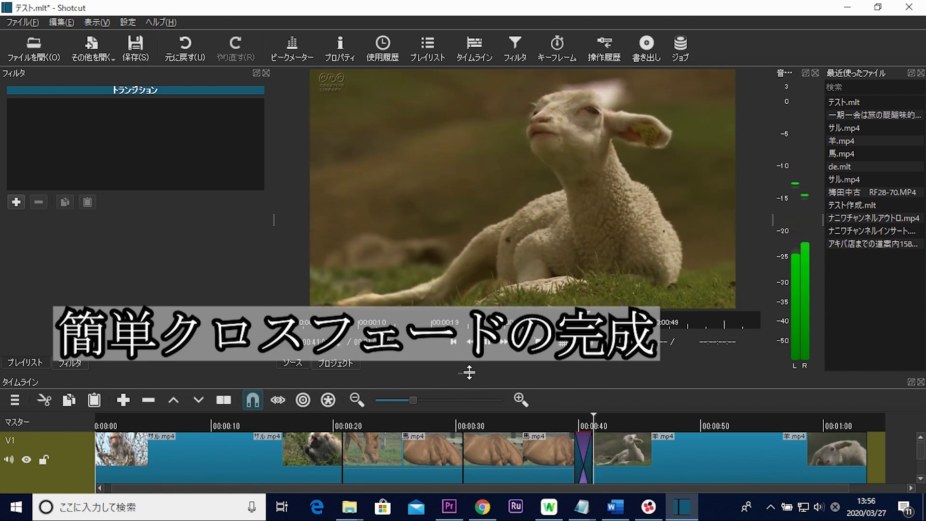
{"action": "left_click_drag", "start_coordinate": [469, 372], "coordinate": [489, 299]}
{"action": "left_click", "coordinate": [487, 268]}
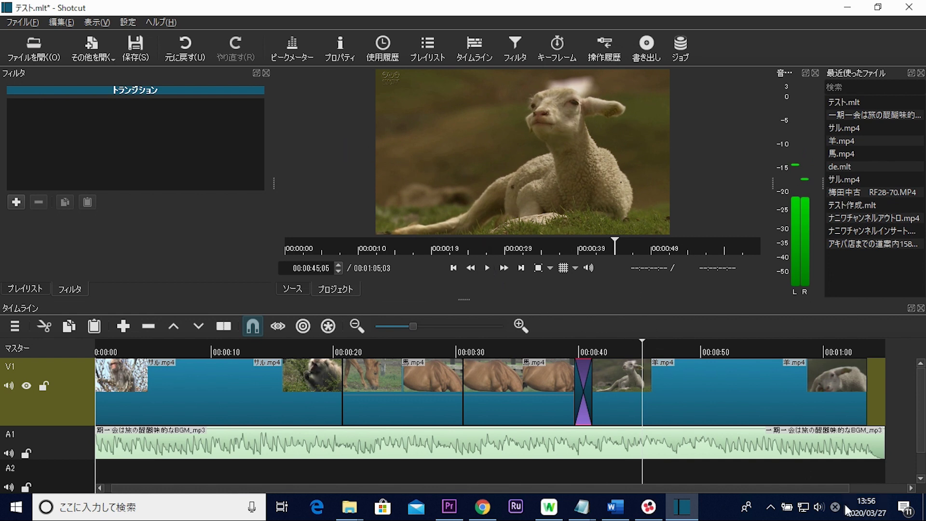
{"action": "left_click", "coordinate": [770, 506]}
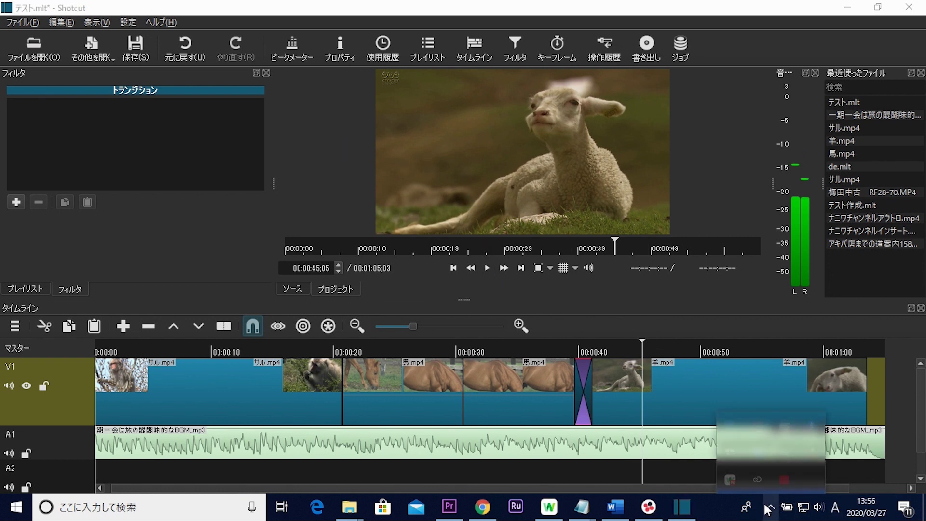
{"action": "right_click", "coordinate": [775, 479]}
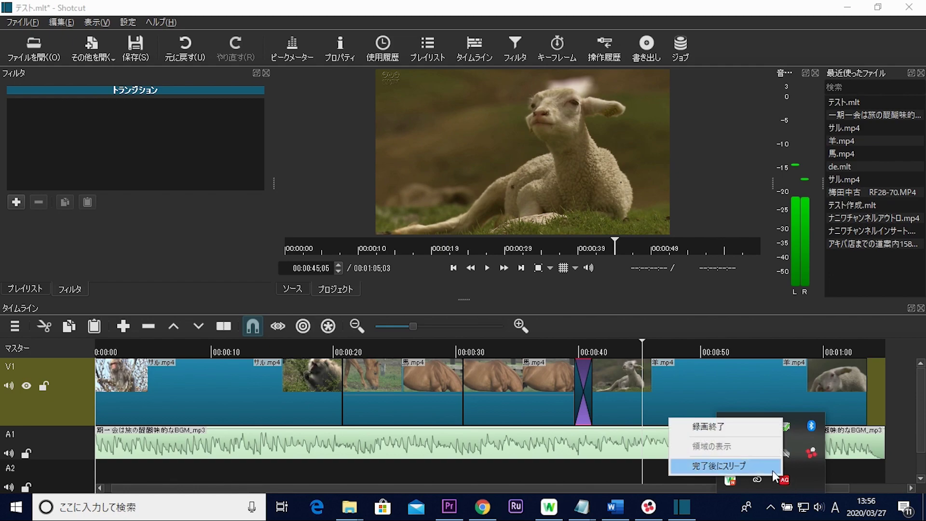
{"action": "left_click", "coordinate": [743, 424]}
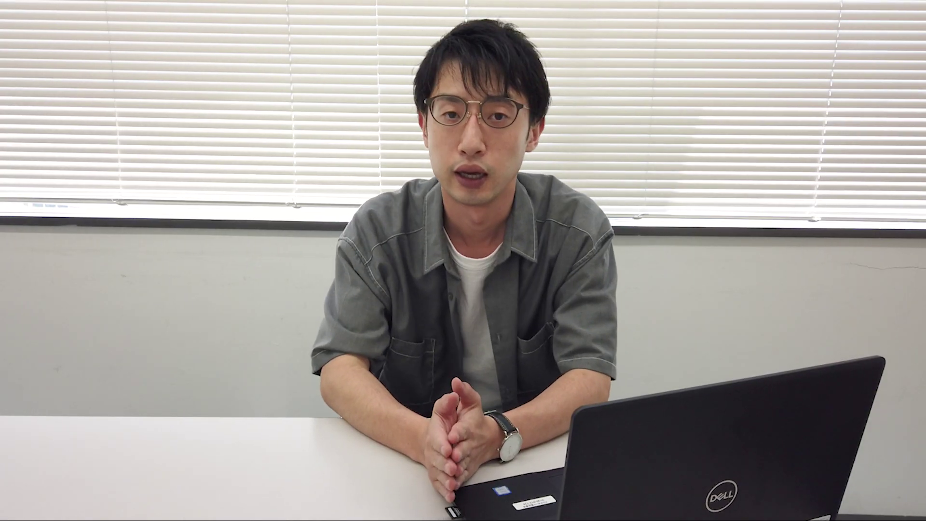